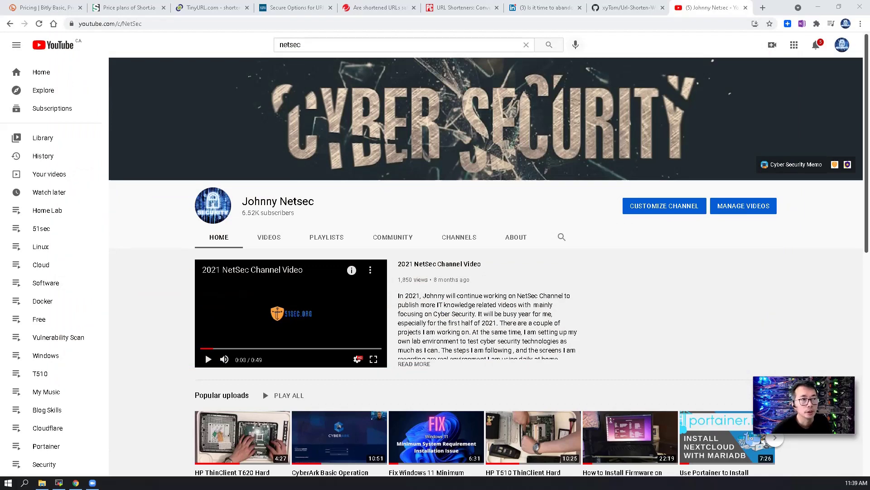
Step: Compare the Bitly, Short.io and TinyURL pricing plans, finishing on the SANS 'Secure Options for URL Shortening' article
{"action": "left_click", "coordinate": [62, 5]}
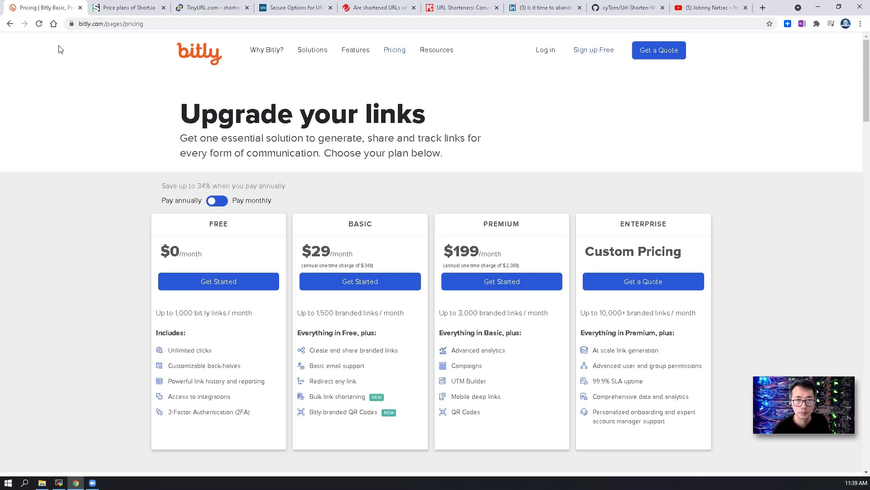
{"action": "left_click", "coordinate": [129, 6]}
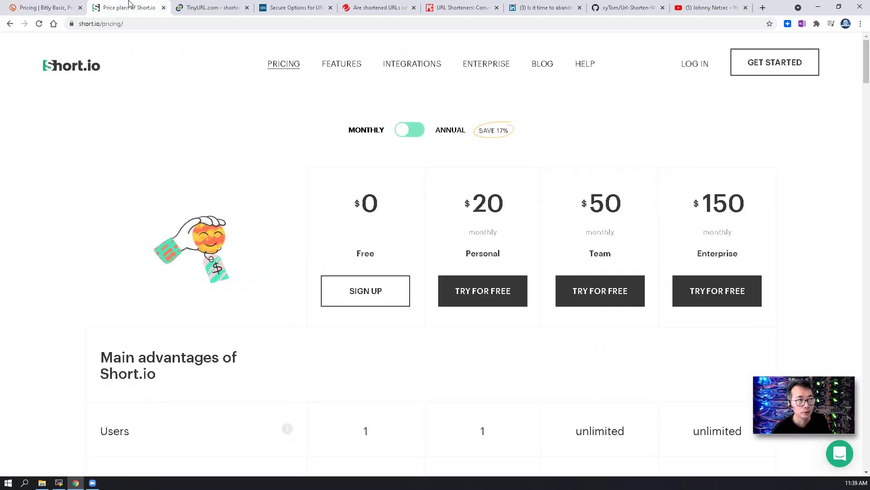
{"action": "left_click", "coordinate": [227, 11]}
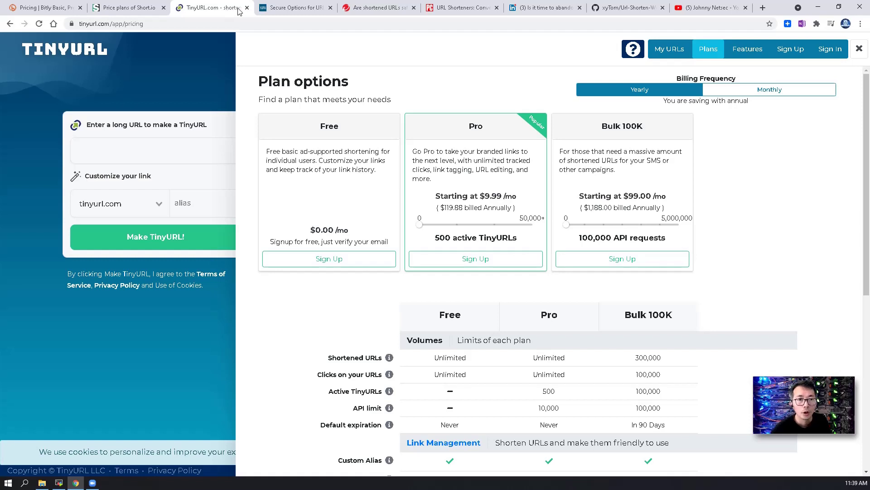
{"action": "left_click", "coordinate": [141, 4]}
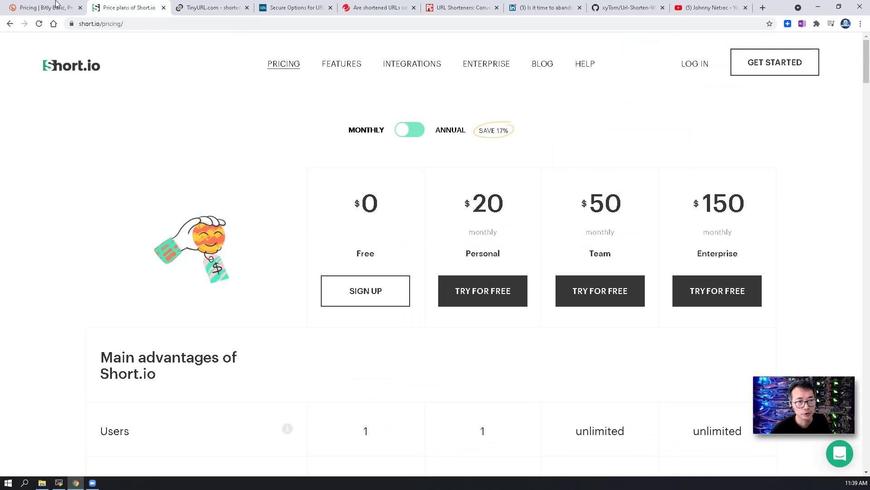
{"action": "left_click", "coordinate": [33, 3]}
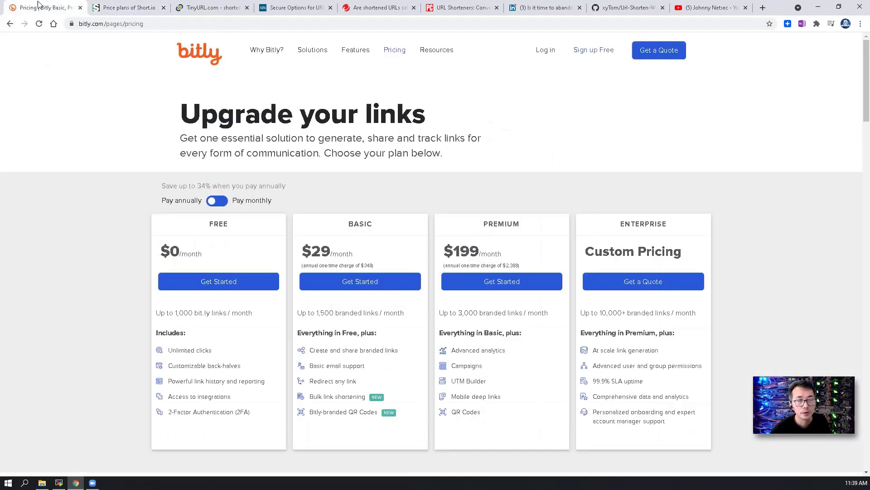
{"action": "left_click", "coordinate": [130, 6]}
{"action": "left_click", "coordinate": [200, 7]}
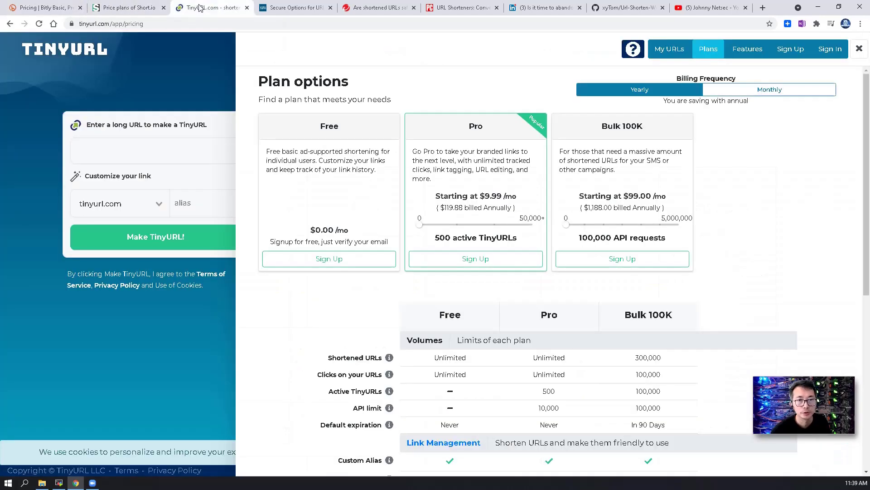
{"action": "left_click", "coordinate": [275, 7]}
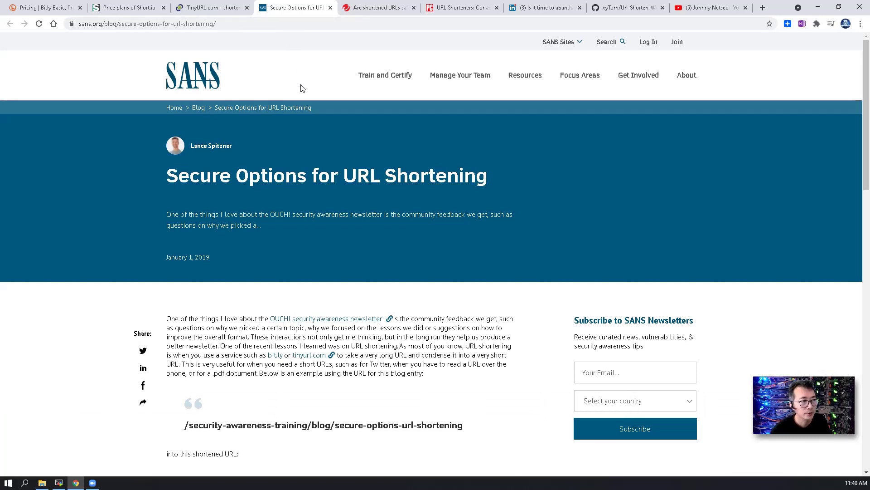
Step: Look through the Trend Micro, PCMag and LinkedIn articles on URL shortener risks
{"action": "left_click", "coordinate": [380, 10]}
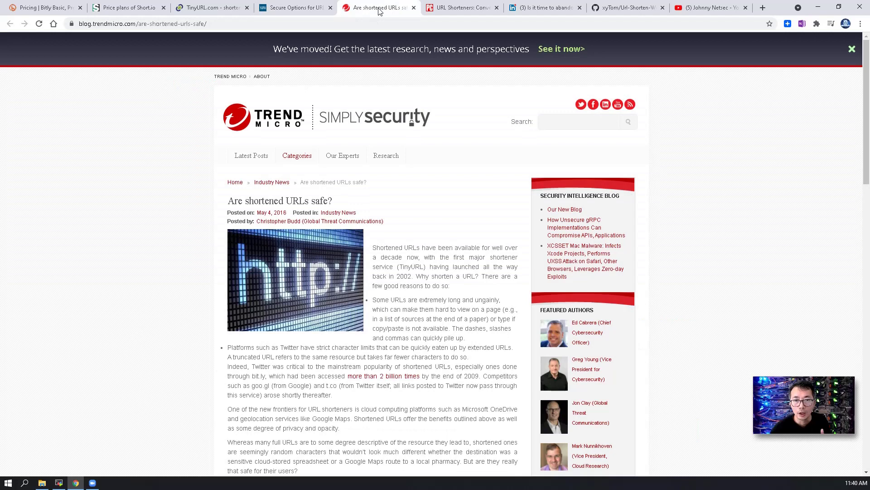
{"action": "left_click", "coordinate": [442, 9]}
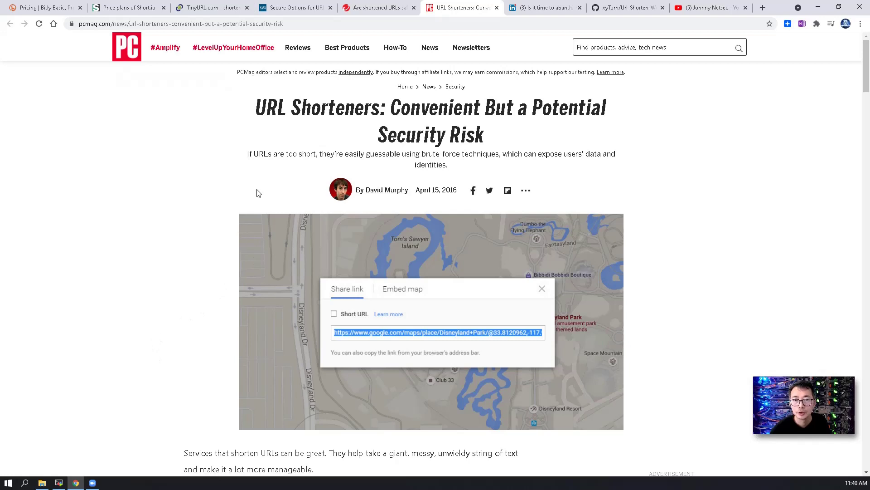
{"action": "left_click", "coordinate": [542, 10]}
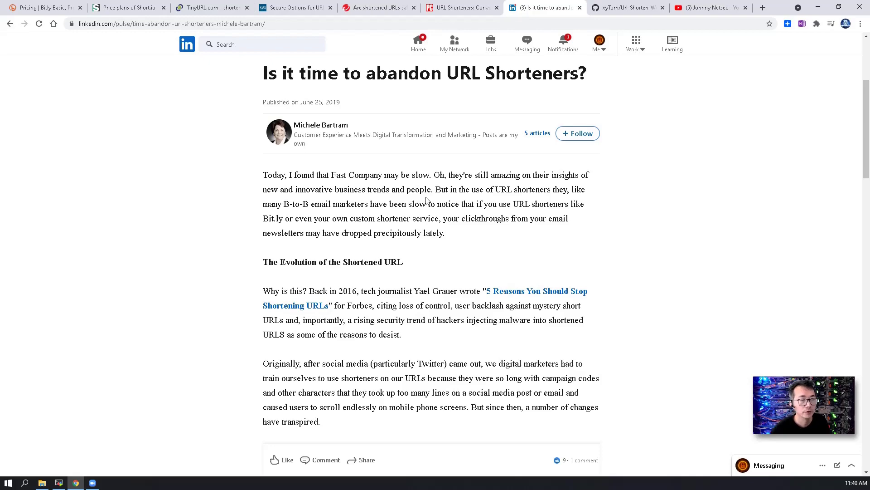
Step: Return to the Trend Micro article and highlight its 'Brute-forcing shortened URLs' heading
{"action": "left_click", "coordinate": [377, 9]}
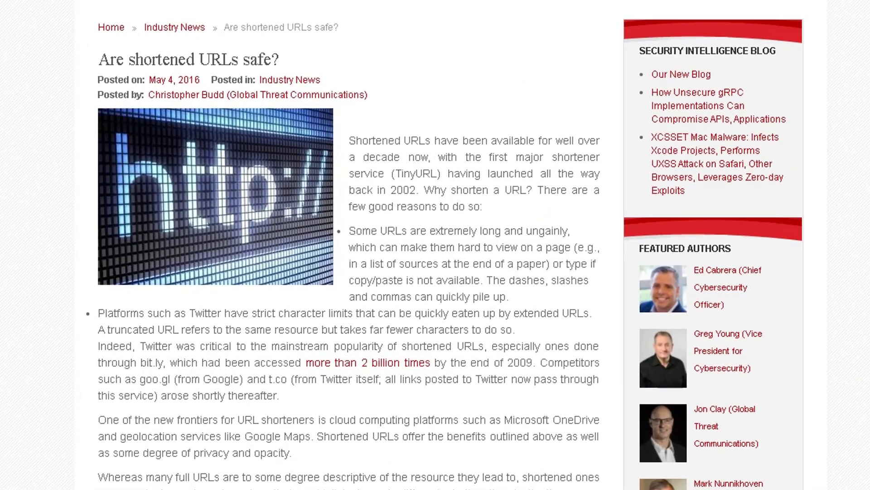
{"action": "scroll", "coordinate": [203, 180], "scroll_direction": "down", "scroll_amount": 10}
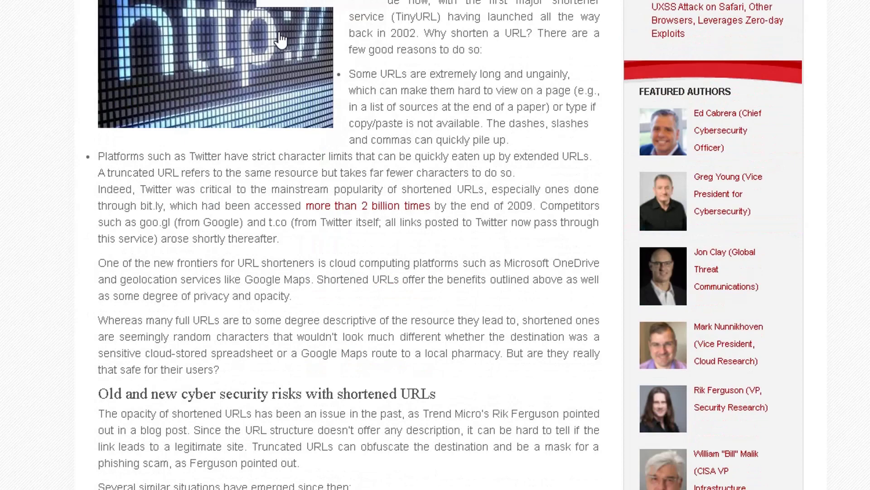
{"action": "scroll", "coordinate": [203, 180], "scroll_direction": "down", "scroll_amount": 5}
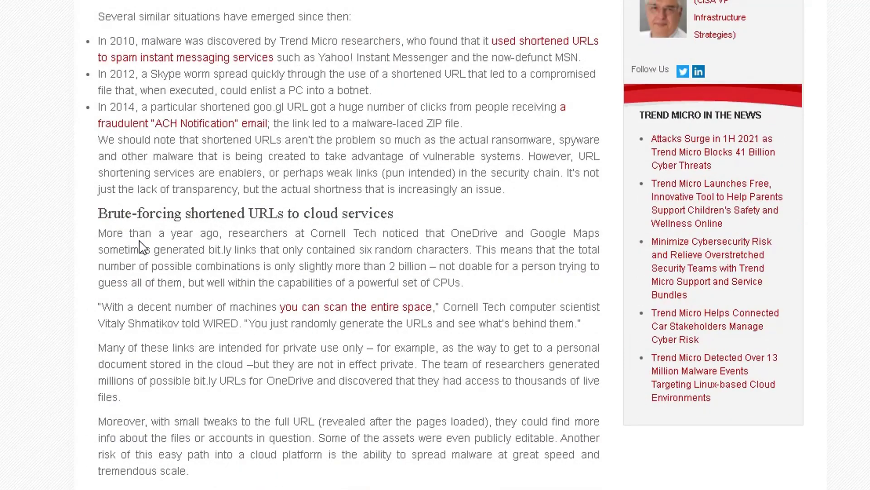
{"action": "left_click_drag", "start_coordinate": [99, 213], "coordinate": [406, 207]}
{"action": "left_click", "coordinate": [383, 247]}
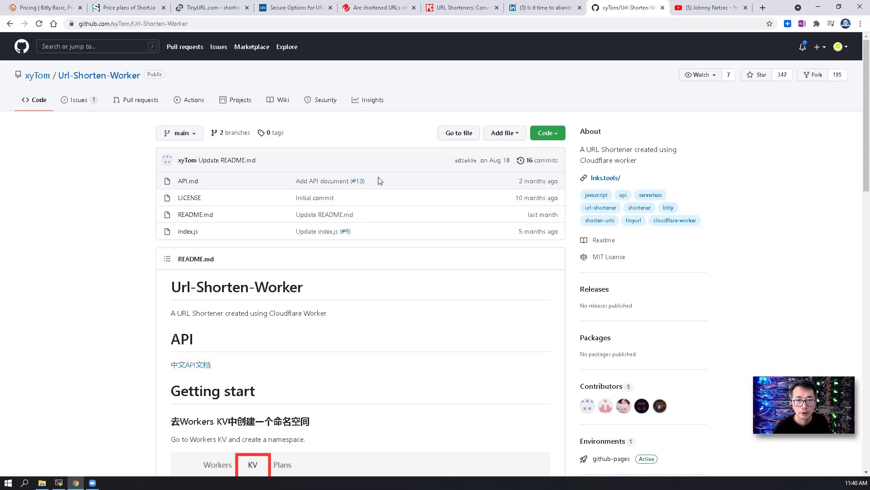
Step: Read down the Url-Shorten-Worker README's Workers KV and deployment steps to the Demo section
{"action": "scroll", "coordinate": [408, 291], "scroll_direction": "down", "scroll_amount": 2}
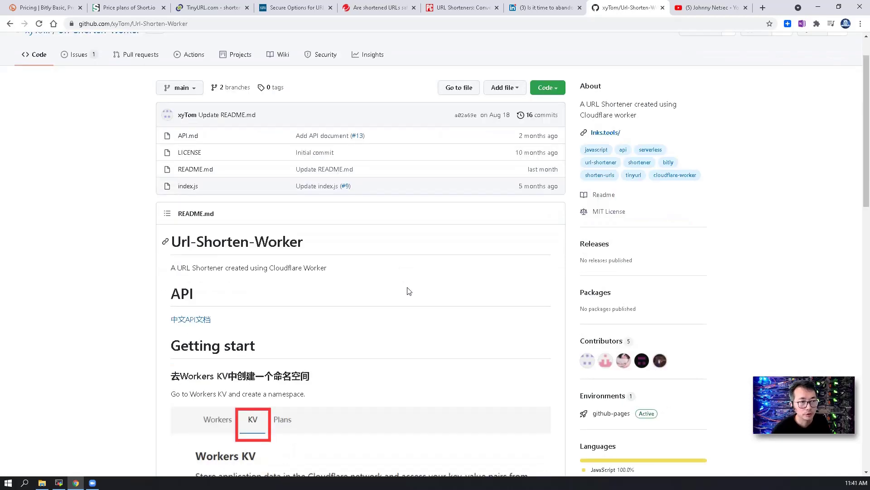
{"action": "scroll", "coordinate": [408, 291], "scroll_direction": "down", "scroll_amount": 3}
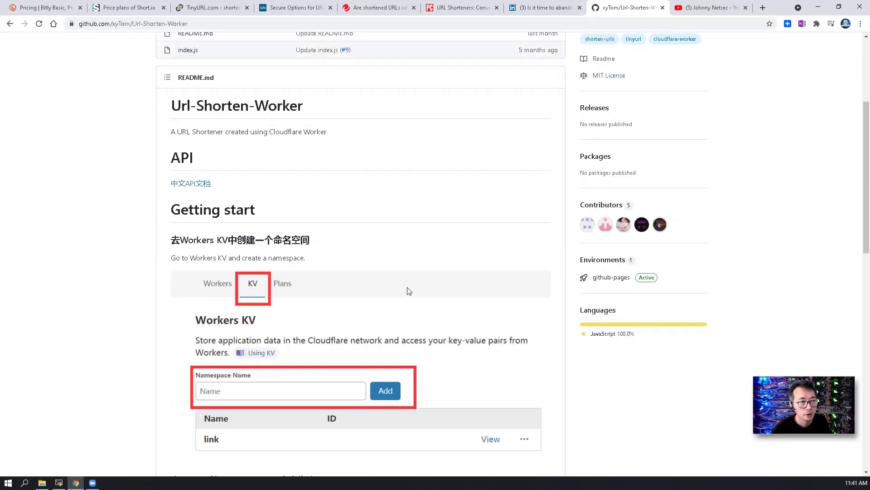
{"action": "scroll", "coordinate": [408, 292], "scroll_direction": "down", "scroll_amount": 4}
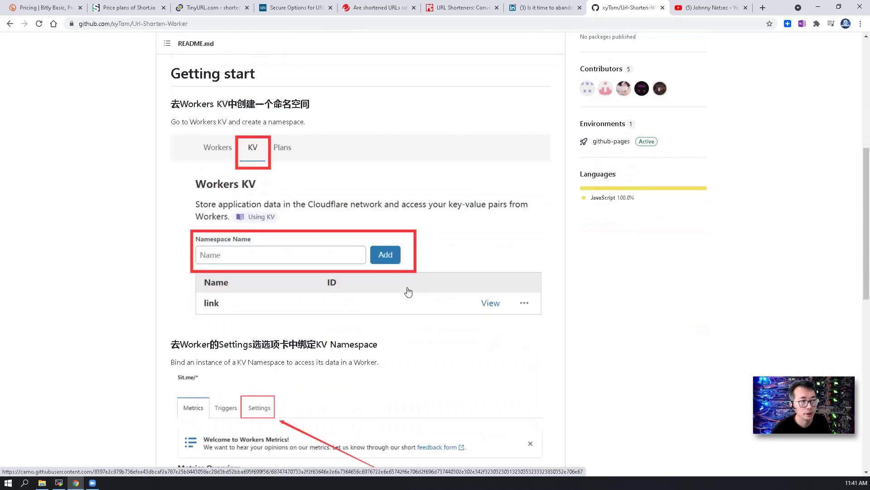
{"action": "scroll", "coordinate": [410, 290], "scroll_direction": "down", "scroll_amount": 1}
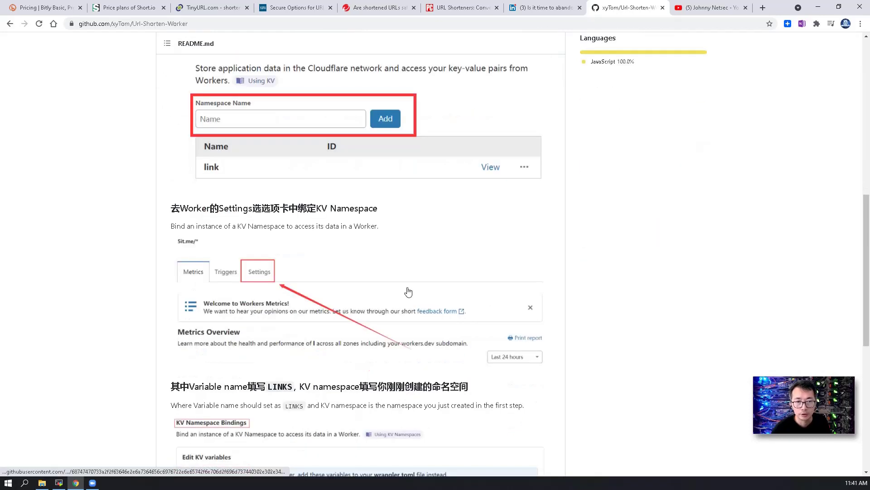
{"action": "scroll", "coordinate": [408, 292], "scroll_direction": "down", "scroll_amount": 1}
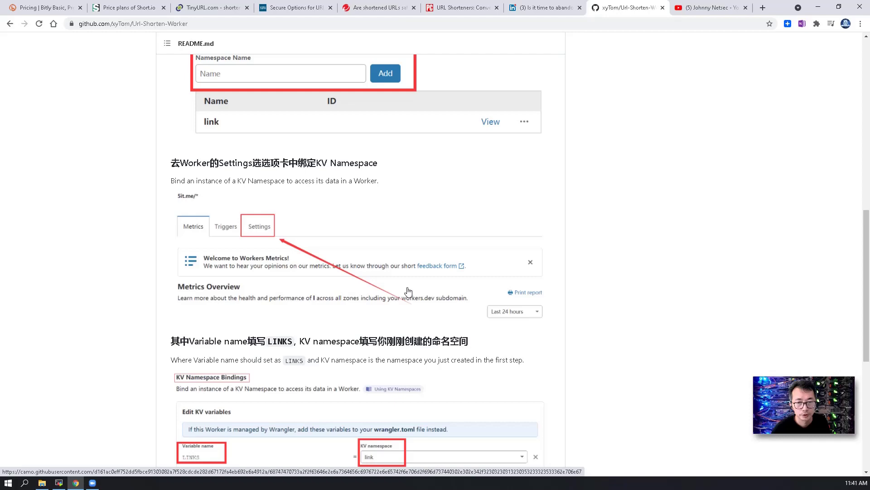
{"action": "scroll", "coordinate": [409, 292], "scroll_direction": "down", "scroll_amount": 5}
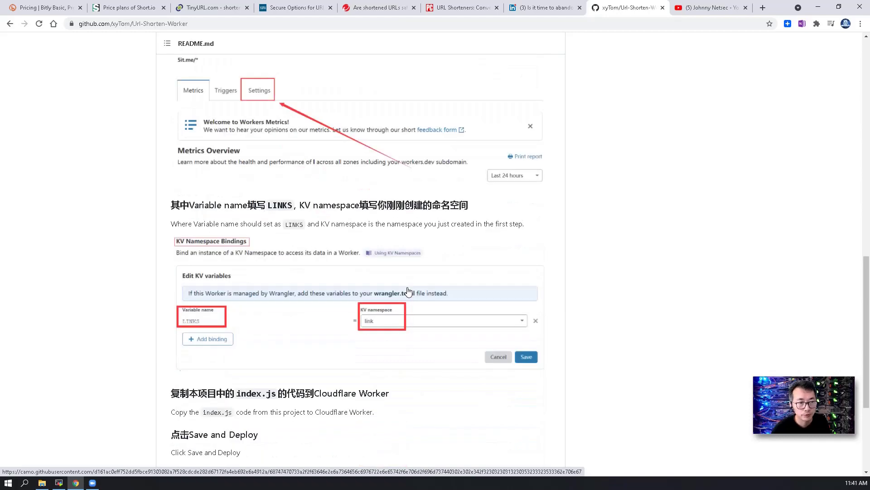
{"action": "scroll", "coordinate": [408, 291], "scroll_direction": "down", "scroll_amount": 1}
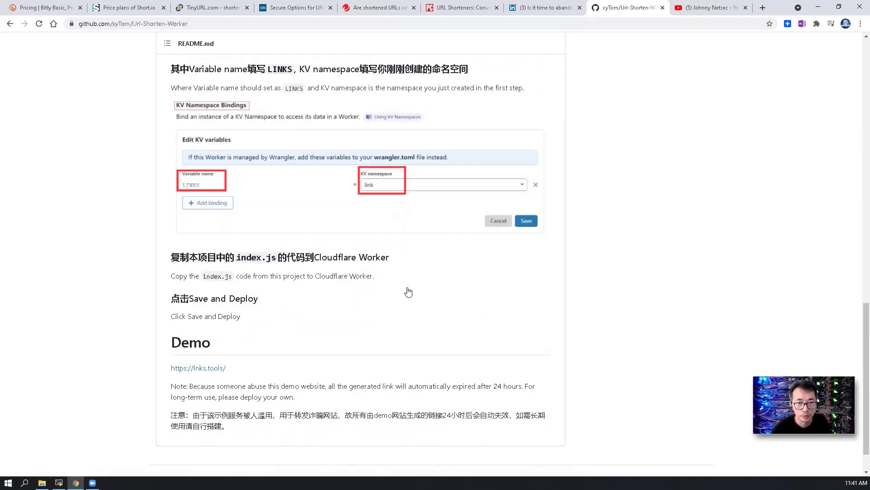
{"action": "scroll", "coordinate": [408, 292], "scroll_direction": "down", "scroll_amount": 1}
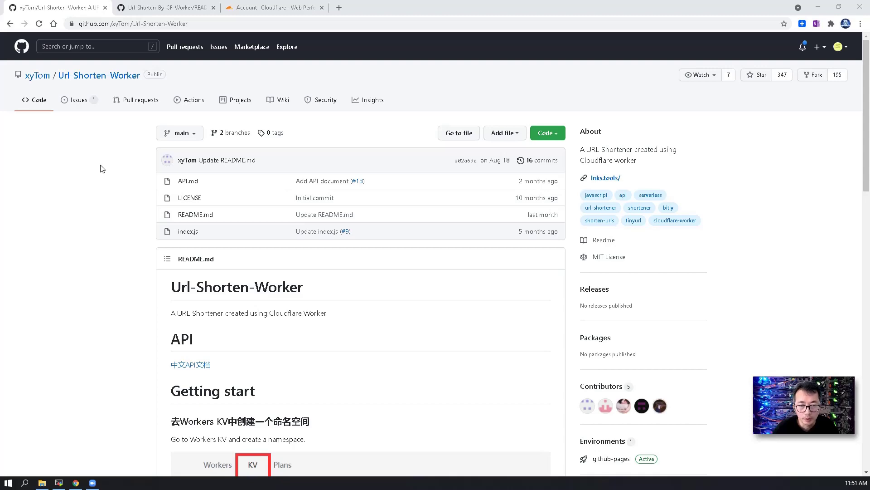
{"action": "scroll", "coordinate": [102, 169], "scroll_direction": "down", "scroll_amount": 6}
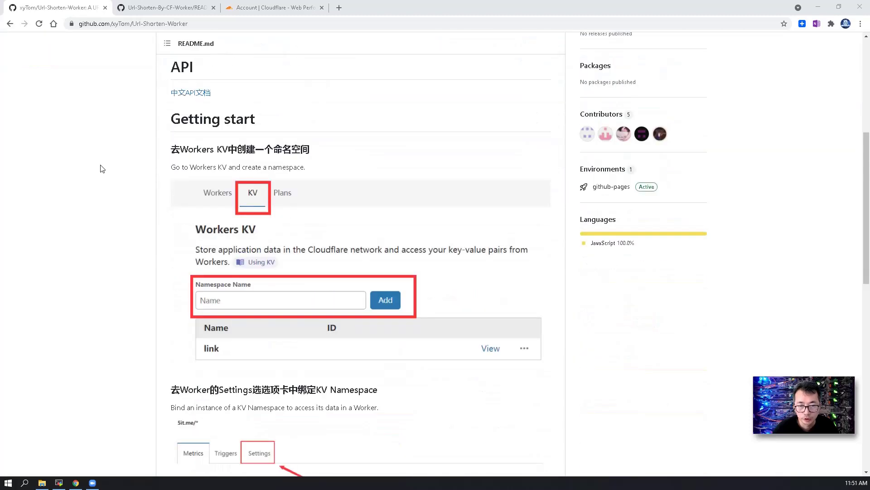
{"action": "scroll", "coordinate": [102, 168], "scroll_direction": "down", "scroll_amount": 10}
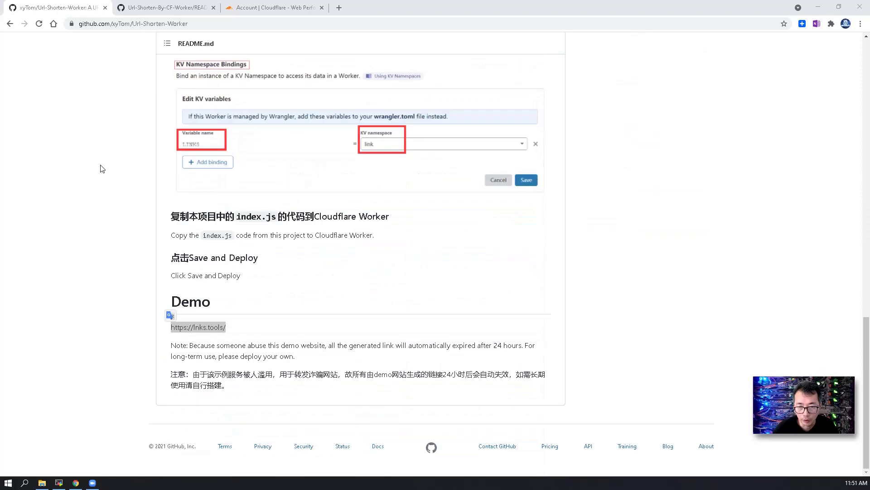
{"action": "scroll", "coordinate": [102, 168], "scroll_direction": "up", "scroll_amount": 17}
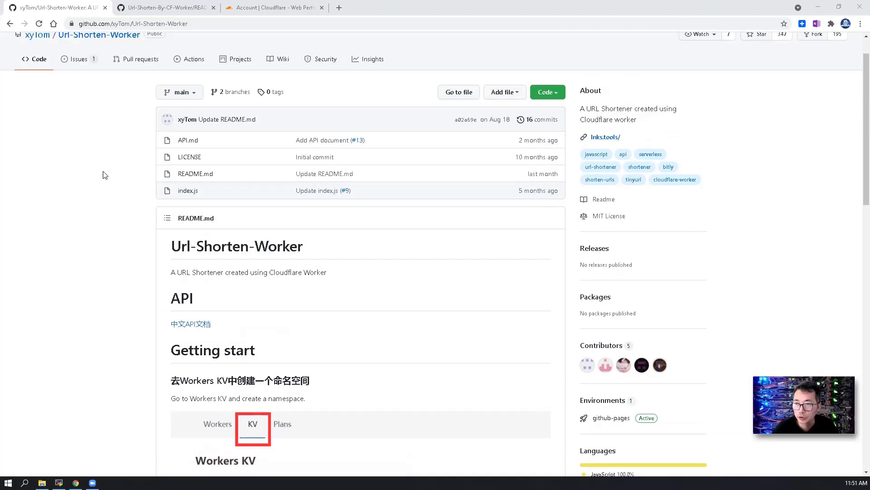
{"action": "scroll", "coordinate": [705, 274], "scroll_direction": "up", "scroll_amount": 1}
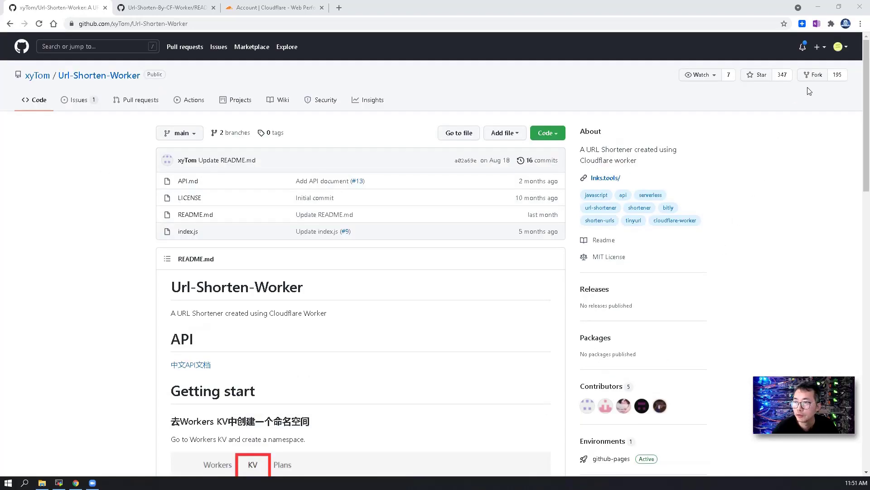
{"action": "left_click", "coordinate": [178, 10]}
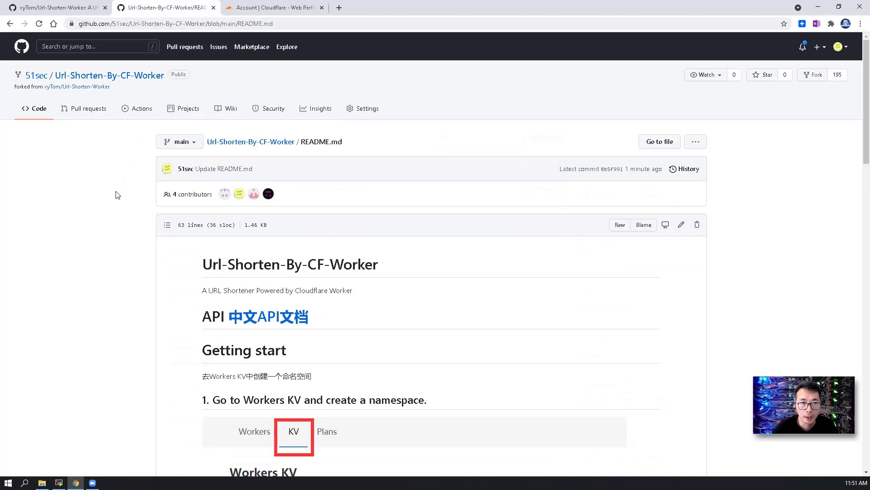
{"action": "scroll", "coordinate": [117, 195], "scroll_direction": "down", "scroll_amount": 4}
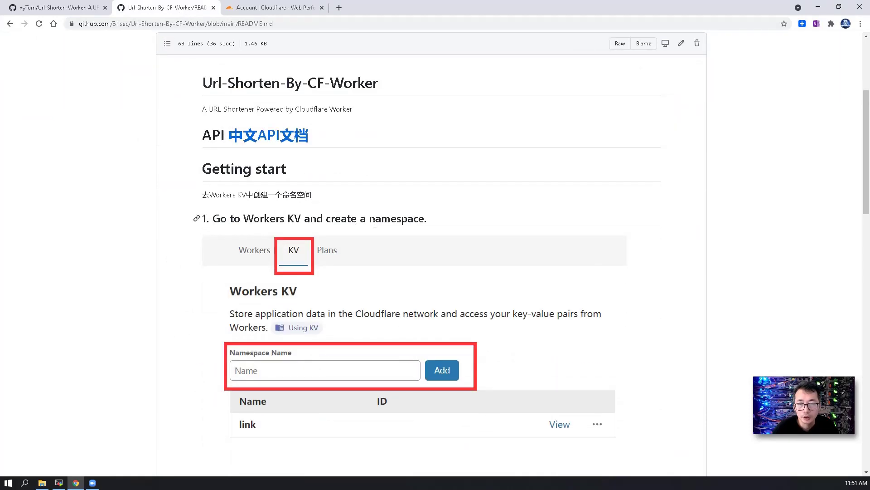
{"action": "scroll", "coordinate": [416, 234], "scroll_direction": "down", "scroll_amount": 5}
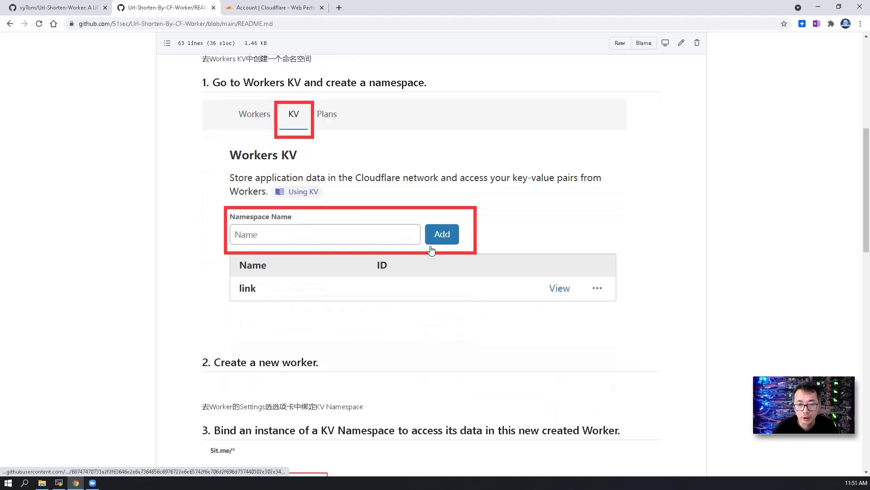
{"action": "scroll", "coordinate": [433, 258], "scroll_direction": "down", "scroll_amount": 10}
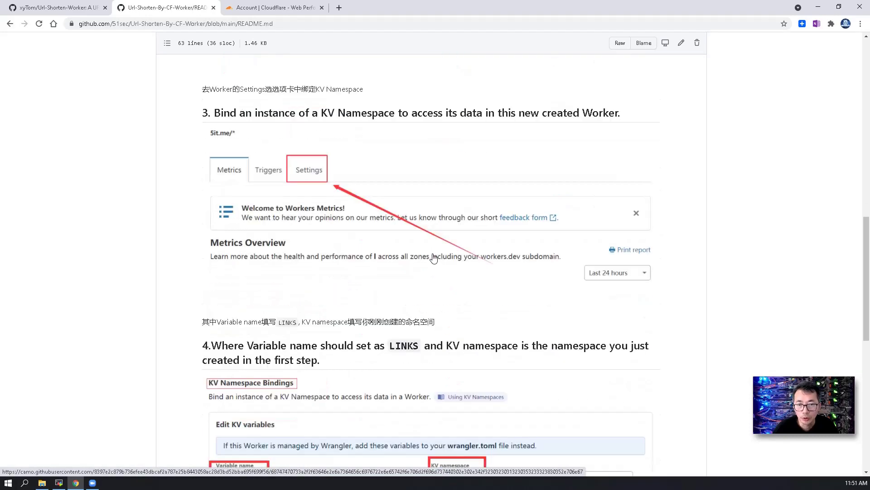
{"action": "scroll", "coordinate": [433, 257], "scroll_direction": "down", "scroll_amount": 3}
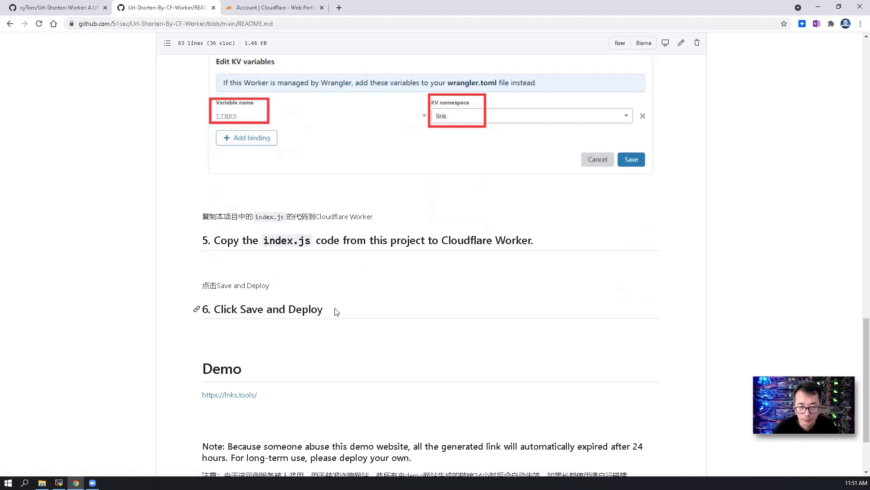
{"action": "scroll", "coordinate": [337, 311], "scroll_direction": "down", "scroll_amount": 2}
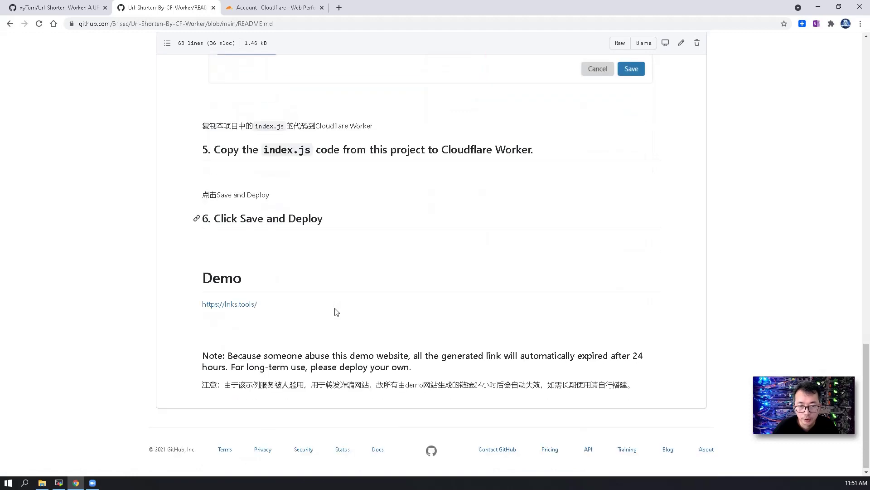
{"action": "right_click", "coordinate": [253, 305]}
{"action": "left_click", "coordinate": [277, 309]}
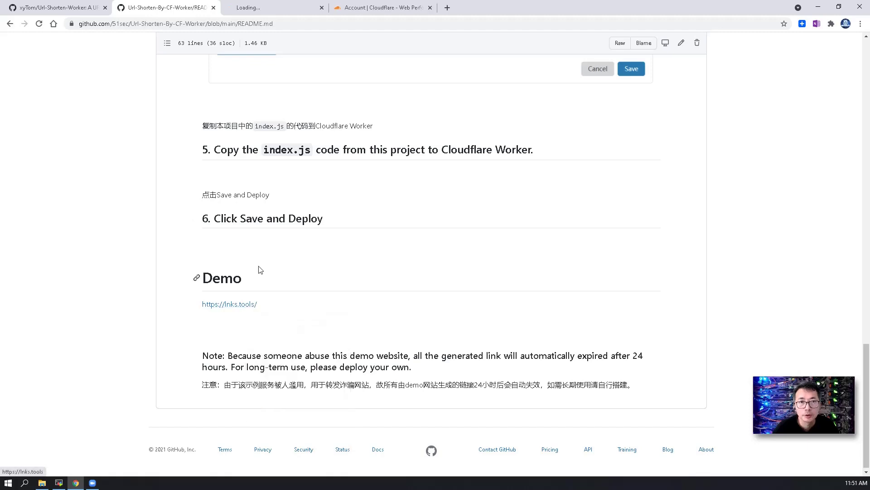
{"action": "left_click", "coordinate": [266, 9]}
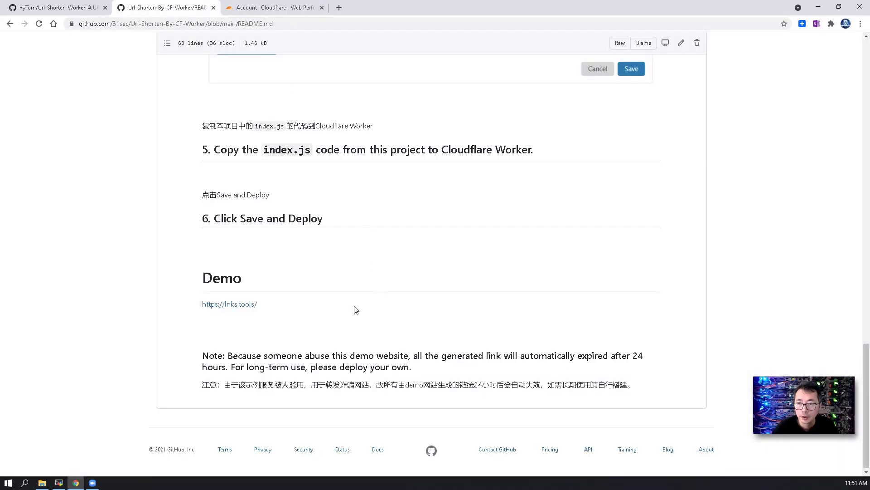
{"action": "scroll", "coordinate": [357, 310], "scroll_direction": "up", "scroll_amount": 7}
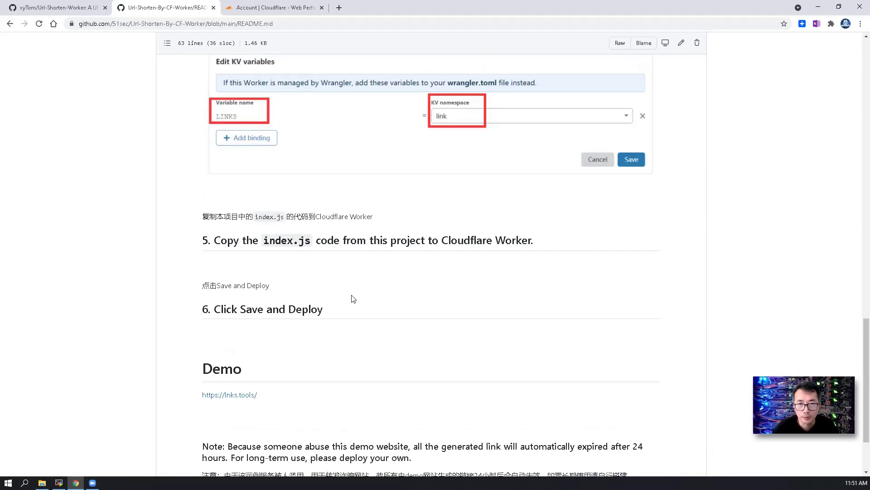
{"action": "scroll", "coordinate": [353, 299], "scroll_direction": "up", "scroll_amount": 10}
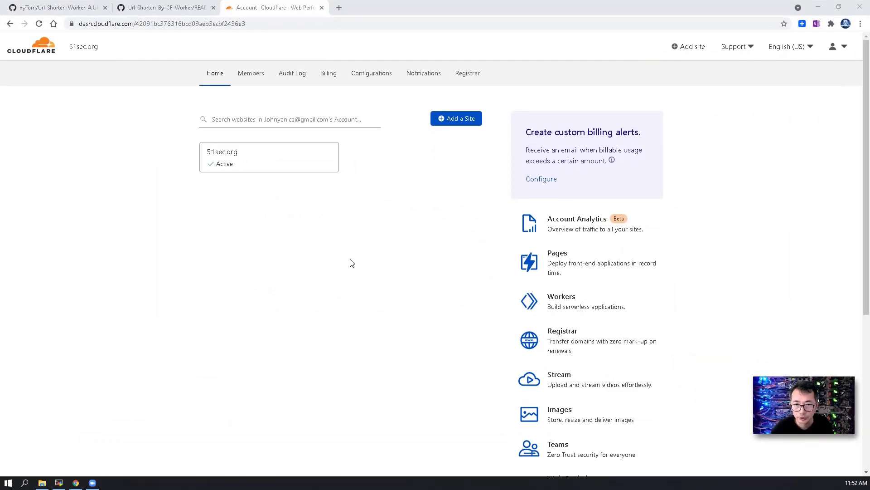
Step: Go from the 51sec.org account home page to the Workers section
{"action": "scroll", "coordinate": [711, 295], "scroll_direction": "down", "scroll_amount": 2}
{"action": "scroll", "coordinate": [710, 295], "scroll_direction": "down", "scroll_amount": 2}
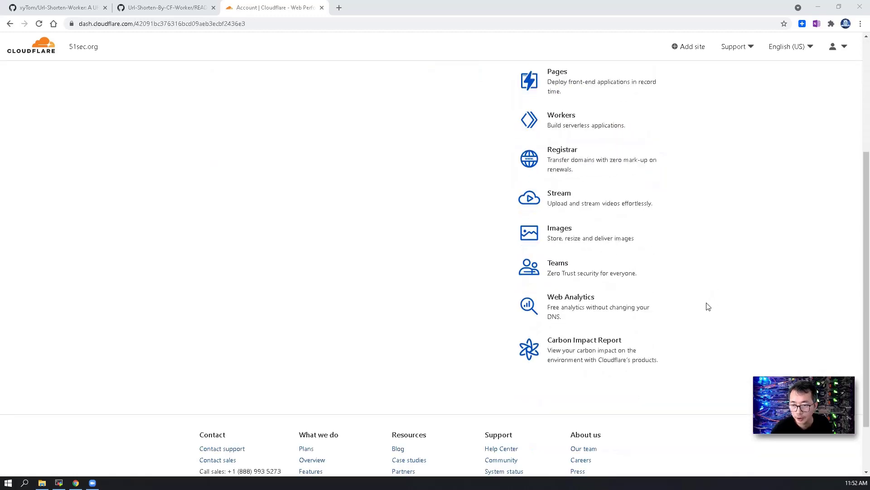
{"action": "left_click", "coordinate": [568, 124]}
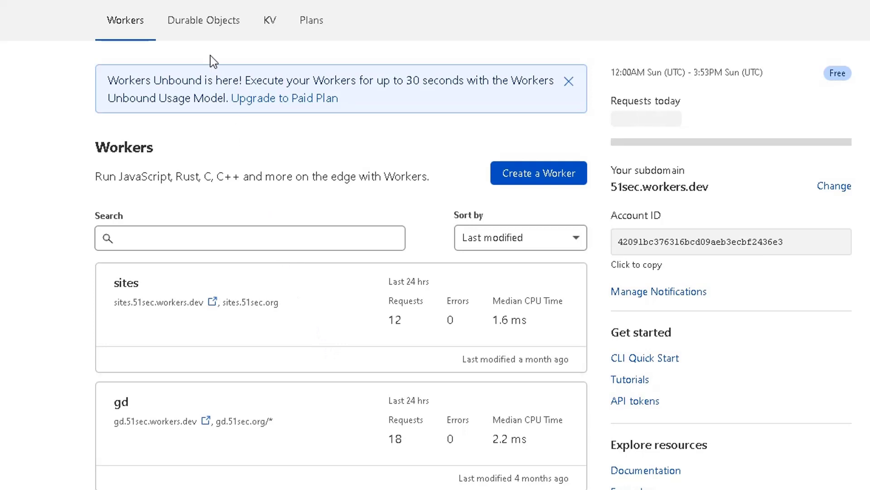
Step: Create a Workers KV namespace named link
{"action": "left_click", "coordinate": [269, 28]}
{"action": "left_click", "coordinate": [243, 182]}
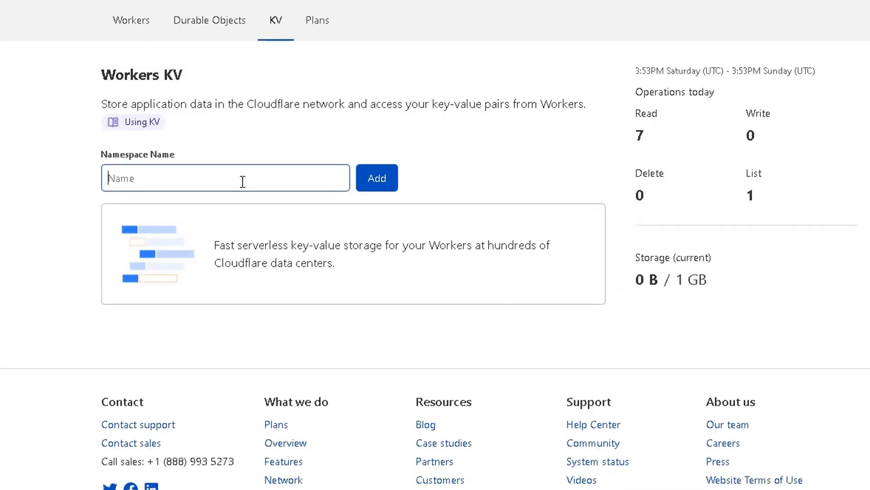
{"action": "type", "text": "link"}
{"action": "left_click", "coordinate": [380, 184]}
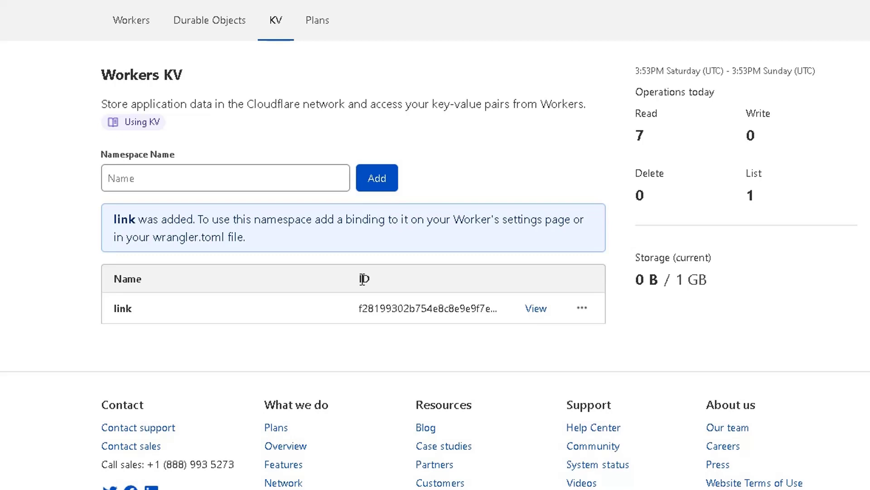
Step: Inspect the link namespace, which has no entries, then return to the Workers overview
{"action": "left_click", "coordinate": [536, 310]}
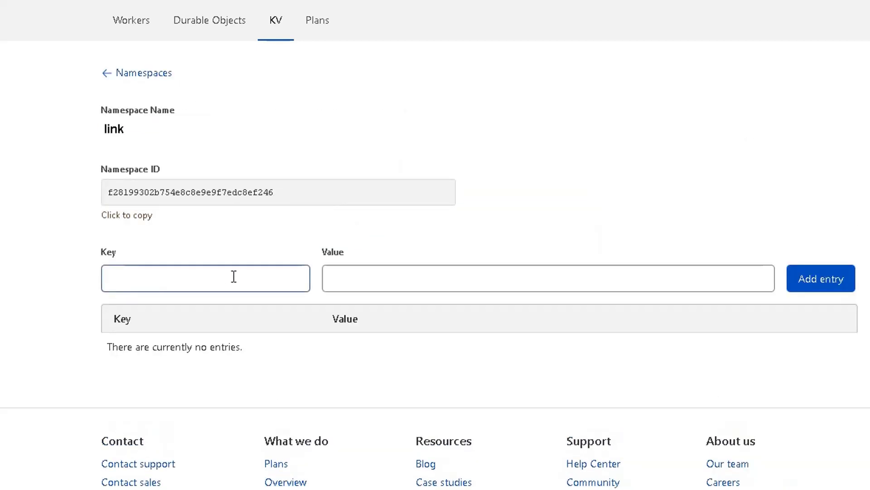
{"action": "left_click", "coordinate": [376, 285]}
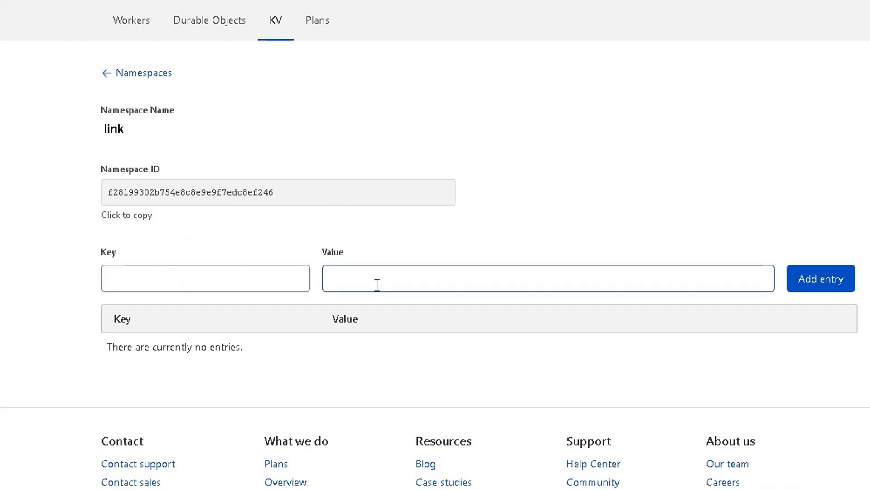
{"action": "left_click", "coordinate": [158, 237]}
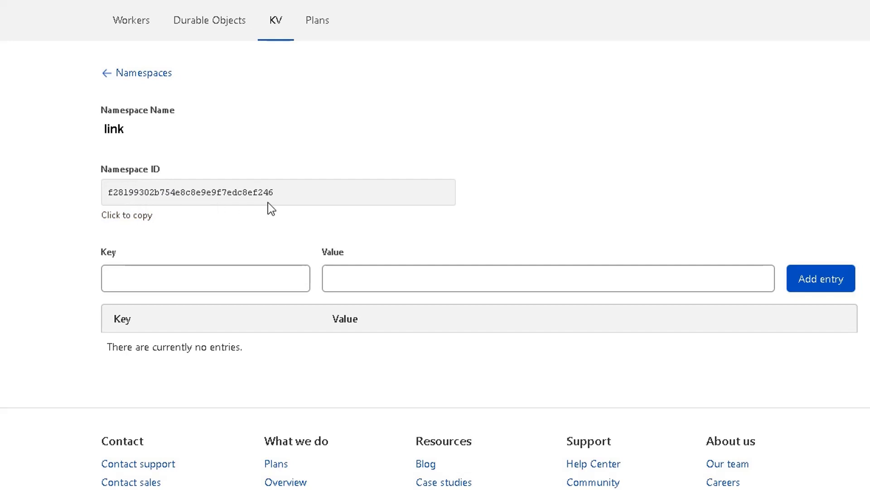
{"action": "left_click", "coordinate": [134, 23]}
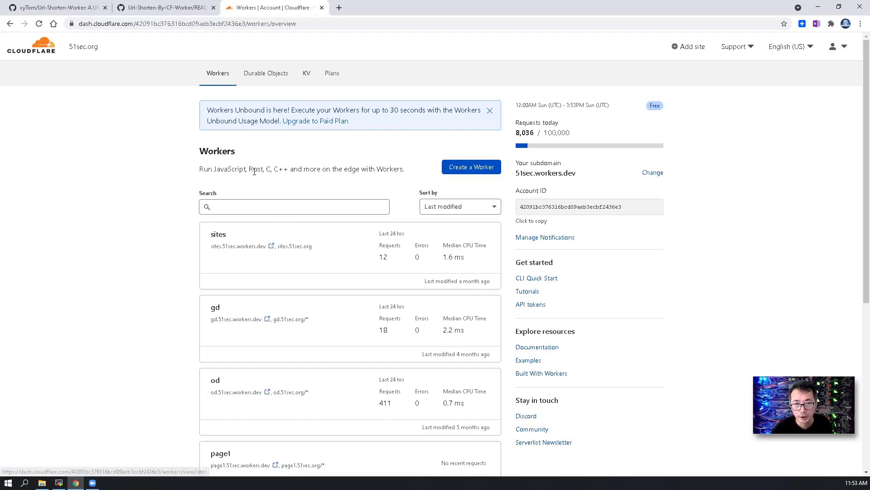
Step: Create a new worker and rename it go, previewing at go.51sec.workers.dev
{"action": "left_click", "coordinate": [472, 174]}
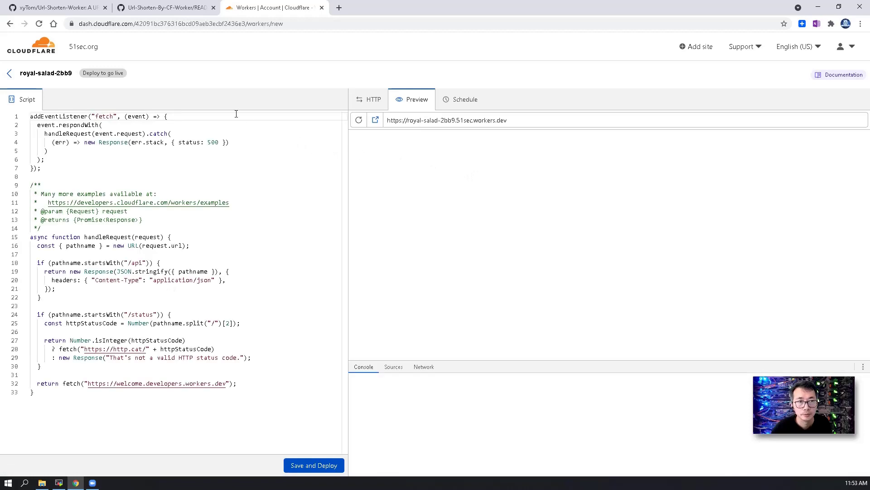
{"action": "left_click", "coordinate": [56, 73]}
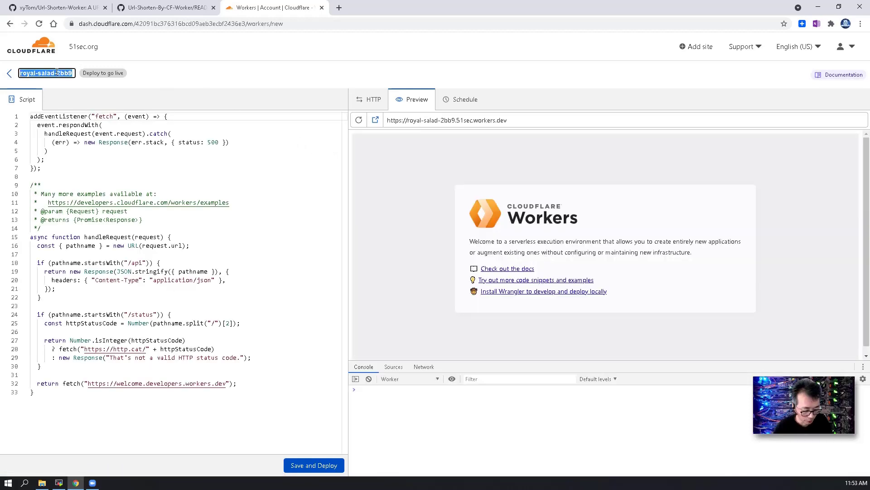
{"action": "type", "text": "go"}
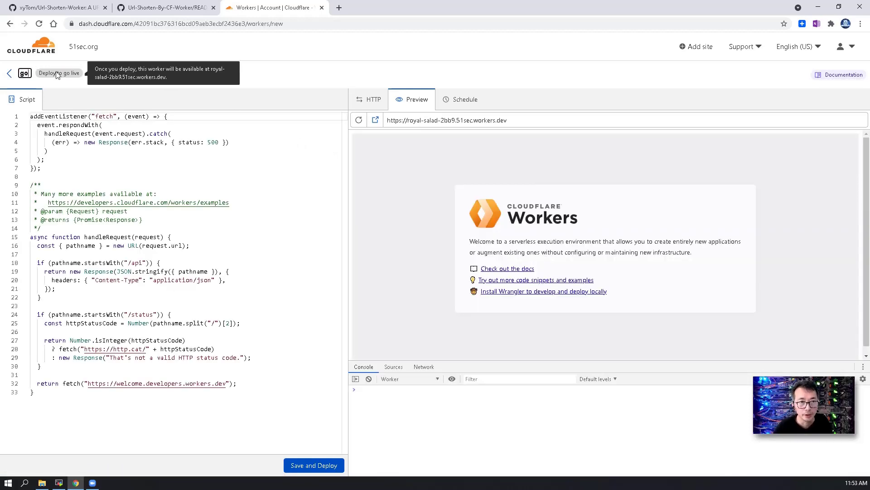
{"action": "left_click", "coordinate": [80, 98]}
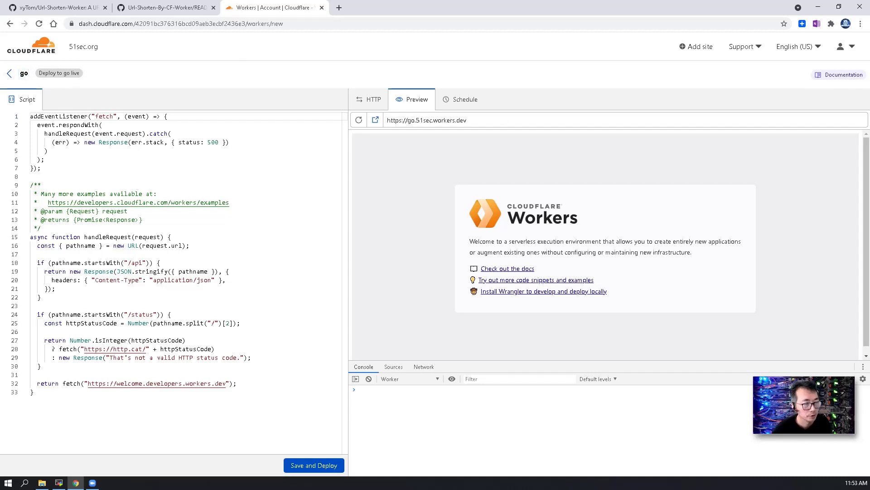
{"action": "left_click", "coordinate": [273, 336]}
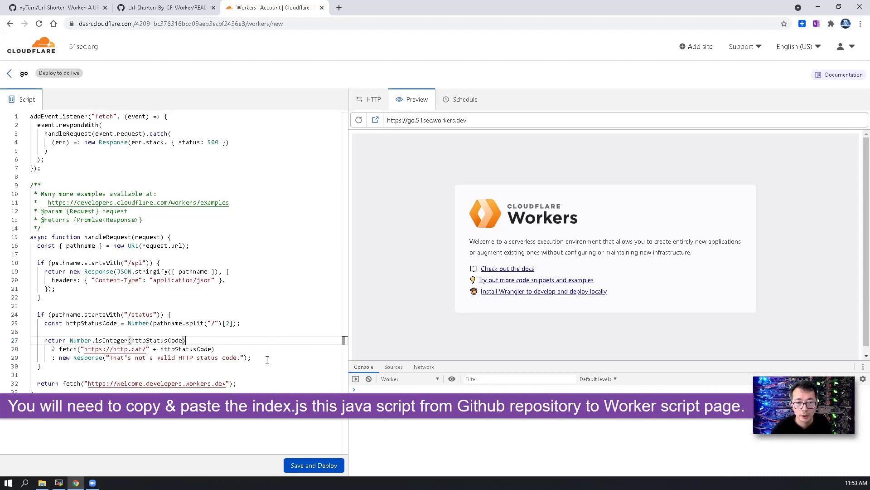
Step: Copy all 117 lines of the repository's index.js and return to the go worker's editor
{"action": "left_click", "coordinate": [74, 7]}
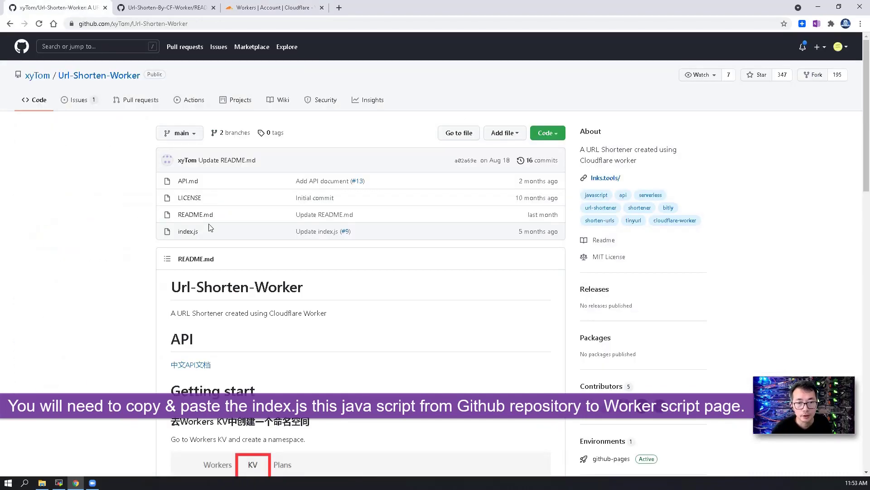
{"action": "scroll", "coordinate": [317, 359], "scroll_direction": "down", "scroll_amount": 7}
{"action": "scroll", "coordinate": [317, 357], "scroll_direction": "up", "scroll_amount": 8}
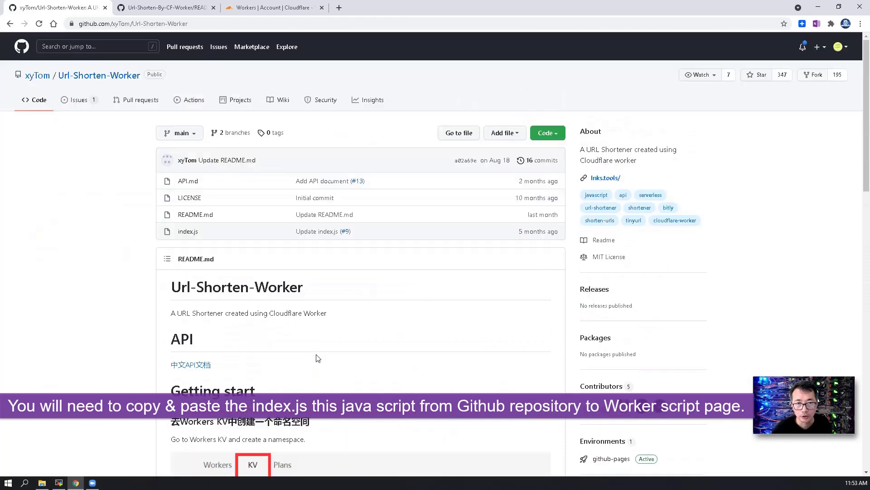
{"action": "left_click", "coordinate": [191, 233]}
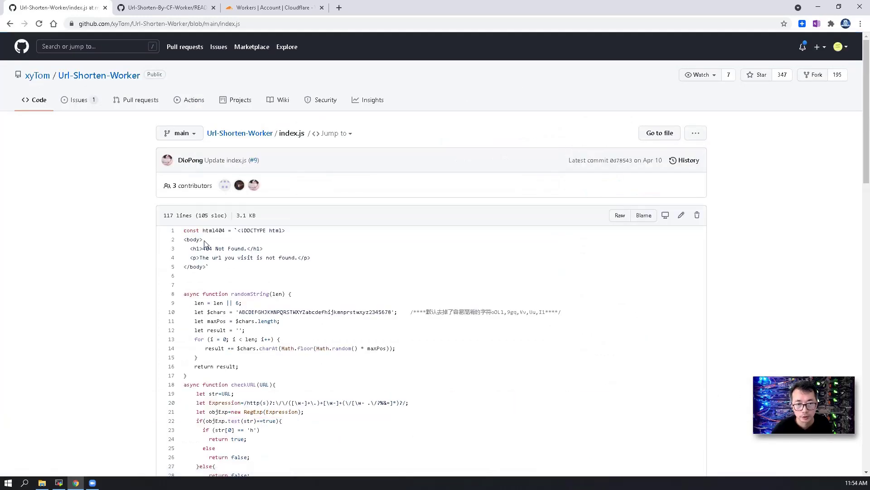
{"action": "left_click_drag", "start_coordinate": [183, 230], "coordinate": [279, 397]}
{"action": "right_click", "coordinate": [204, 308]}
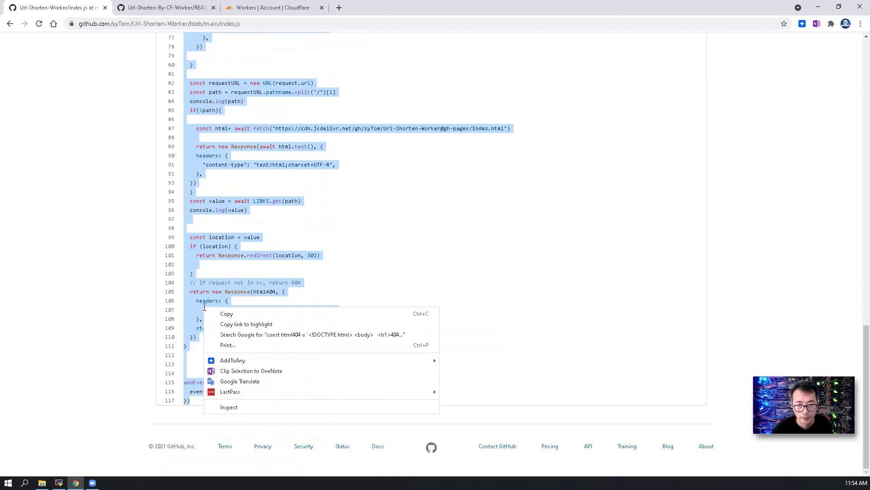
{"action": "left_click", "coordinate": [226, 313]}
{"action": "left_click", "coordinate": [182, 7]}
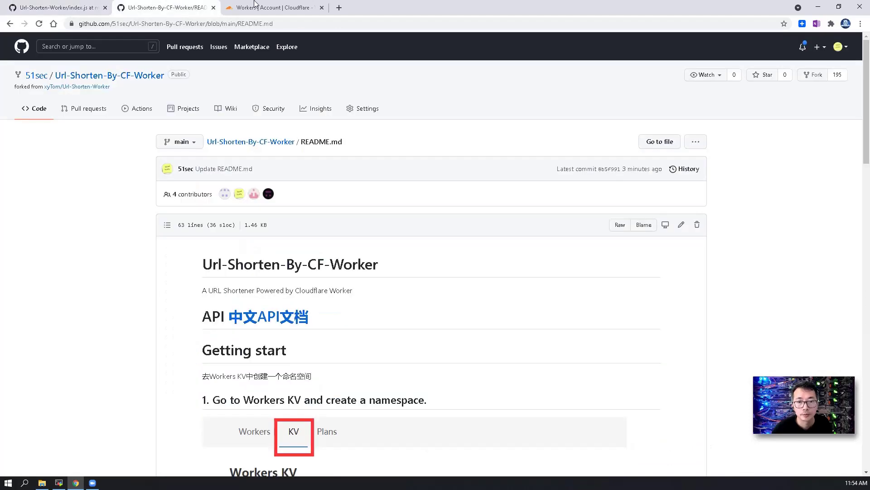
{"action": "left_click", "coordinate": [255, 7]}
Step: Replace the go worker's starter code with the copied shortener script, then save and deploy it
{"action": "left_click", "coordinate": [257, 254]}
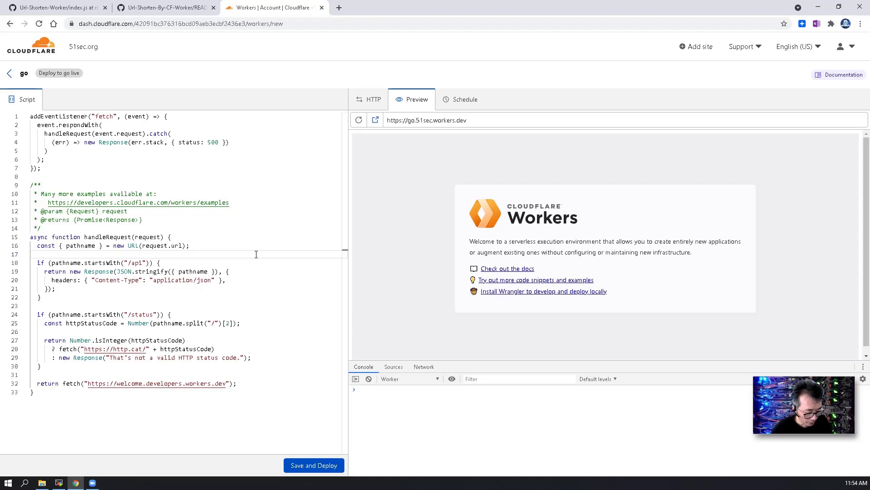
{"action": "key", "text": "ctrl+a"}
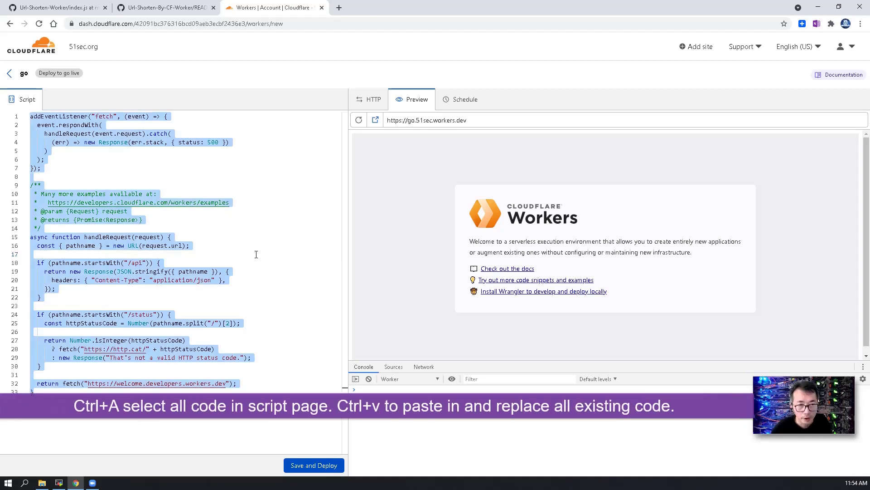
{"action": "key", "text": "ctrl+v"}
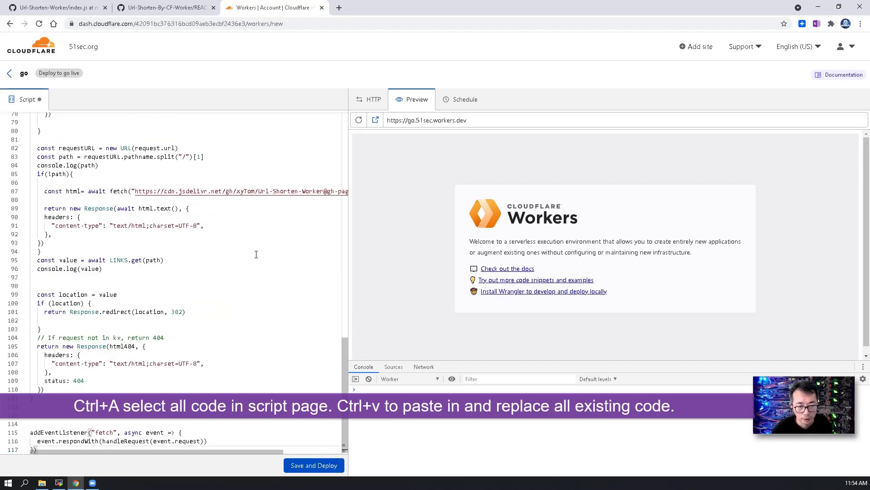
{"action": "scroll", "coordinate": [255, 263], "scroll_direction": "up", "scroll_amount": 13}
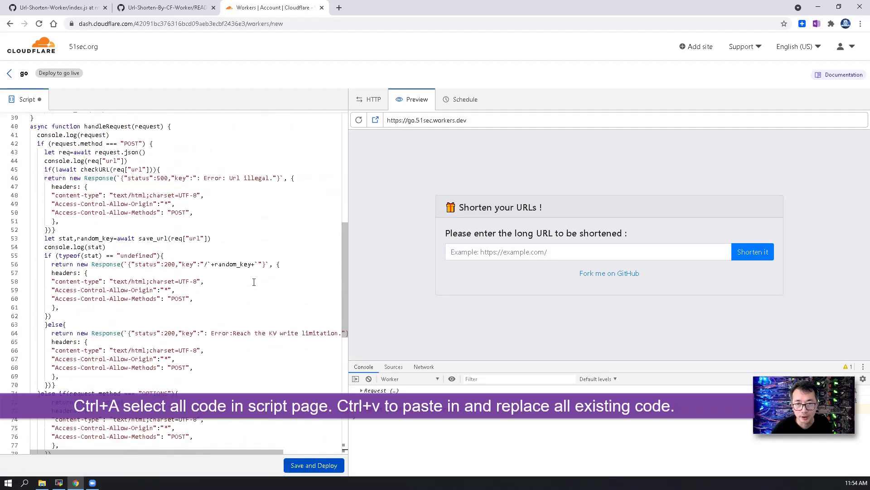
{"action": "scroll", "coordinate": [254, 282], "scroll_direction": "up", "scroll_amount": 13}
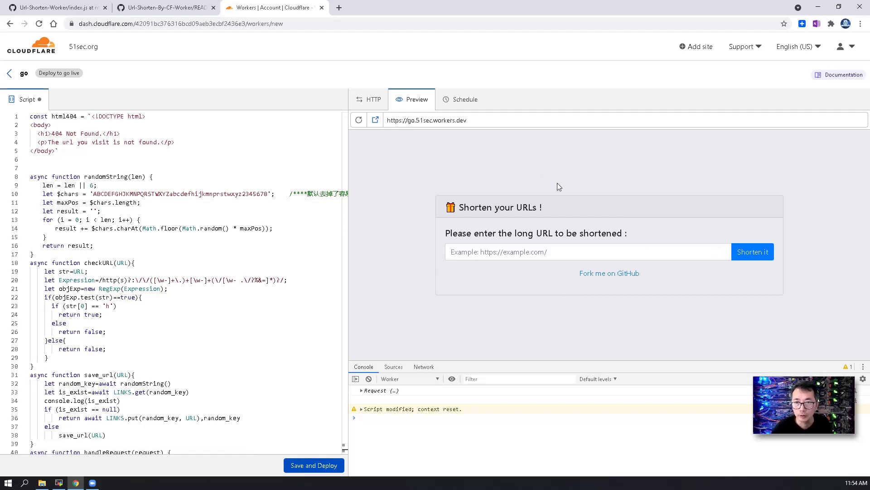
{"action": "left_click", "coordinate": [323, 463]}
{"action": "left_click", "coordinate": [503, 296]}
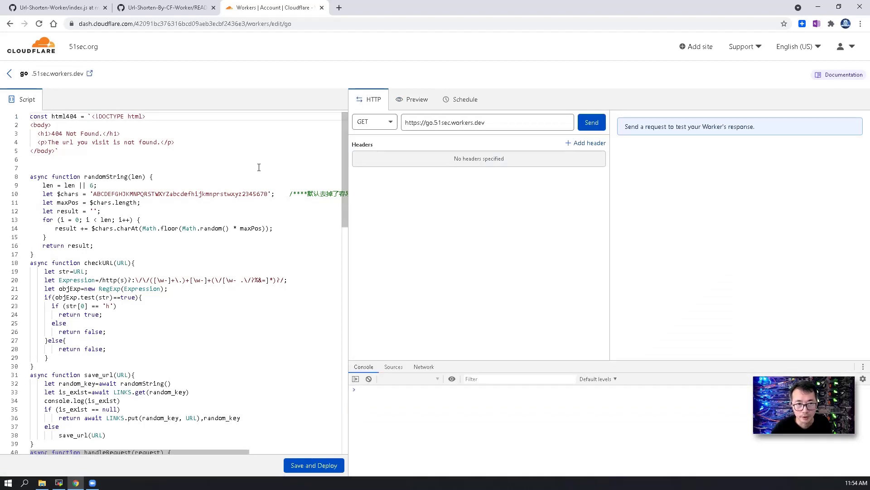
Step: Go back to the go worker and view its Settings down to the empty KV Namespace Bindings
{"action": "left_click", "coordinate": [9, 74]}
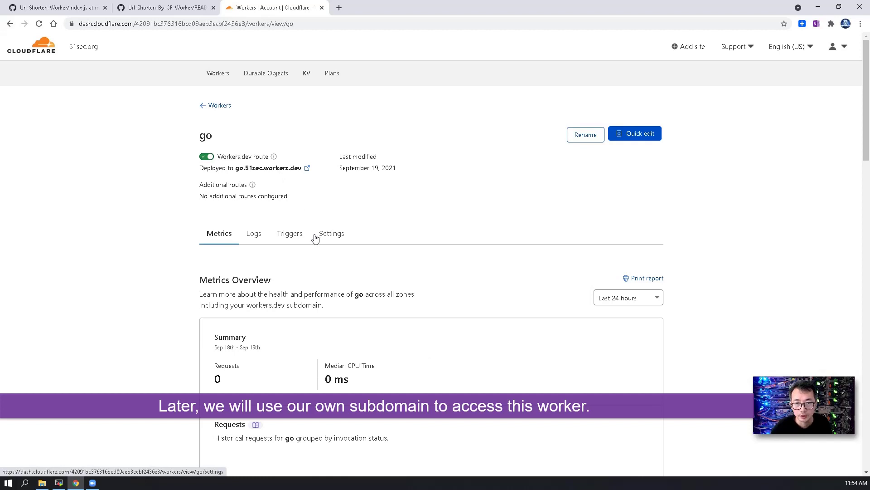
{"action": "left_click", "coordinate": [337, 239]}
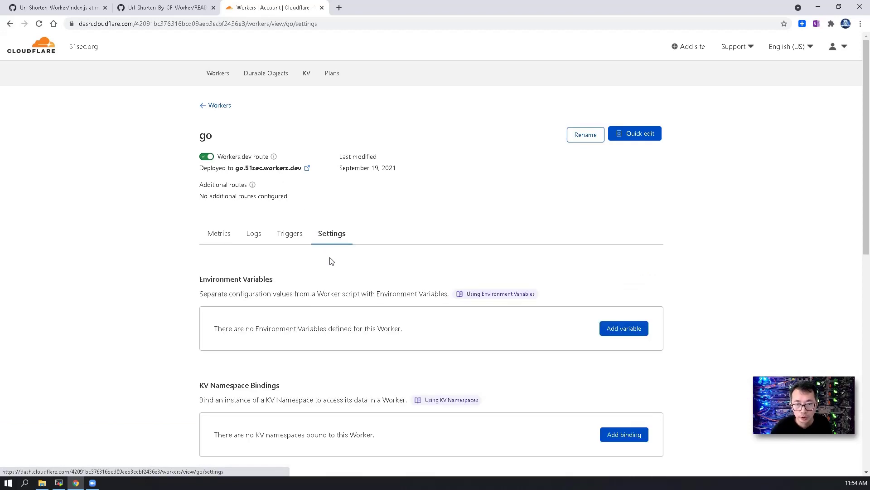
{"action": "scroll", "coordinate": [333, 278], "scroll_direction": "down", "scroll_amount": 2}
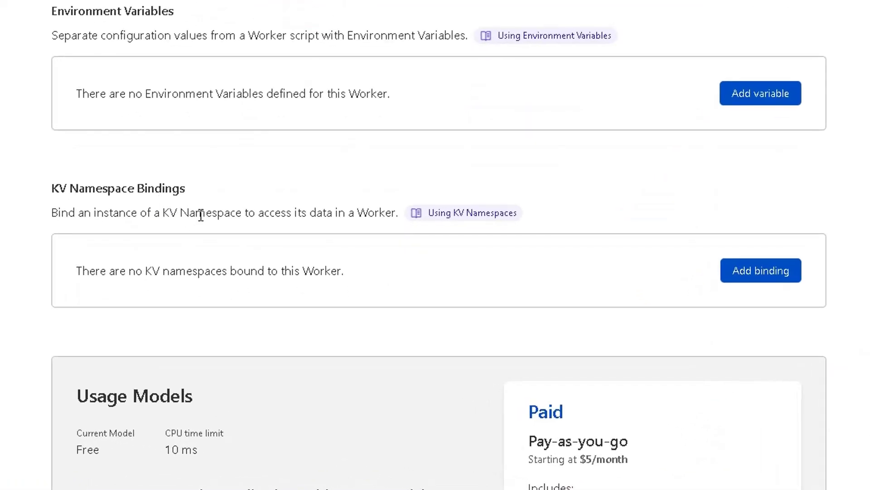
Step: Add and save a KV binding with variable name LINKS pointing to the link namespace
{"action": "left_click", "coordinate": [776, 278]}
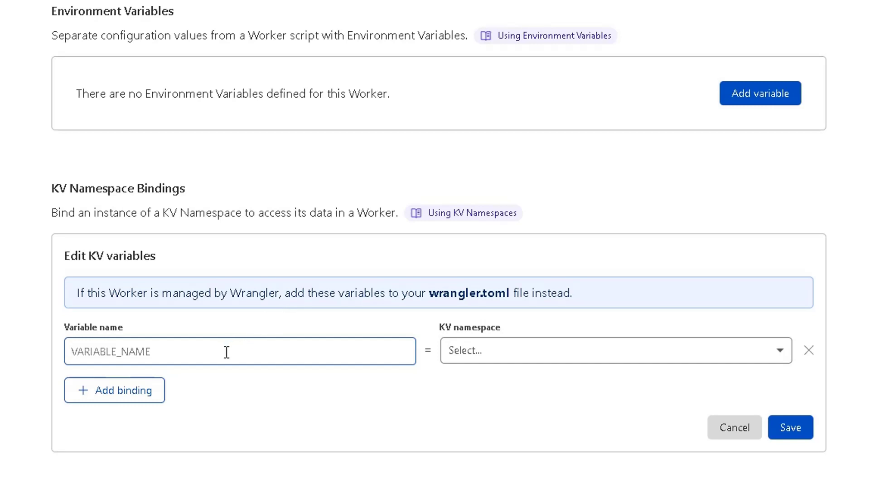
{"action": "type", "text": "LINKS"}
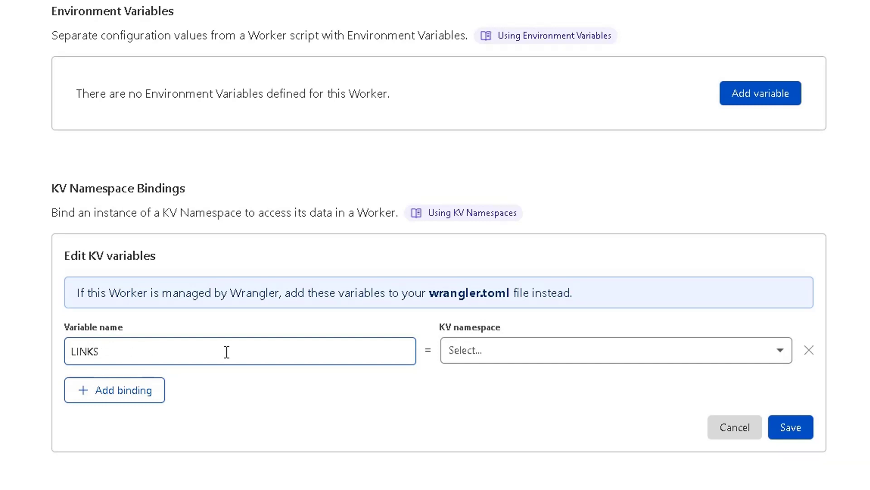
{"action": "left_click", "coordinate": [593, 357]}
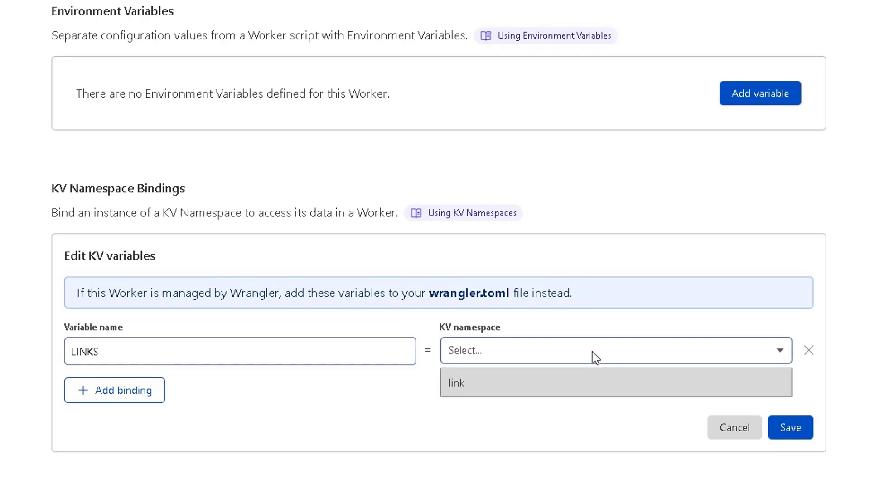
{"action": "left_click", "coordinate": [577, 387]}
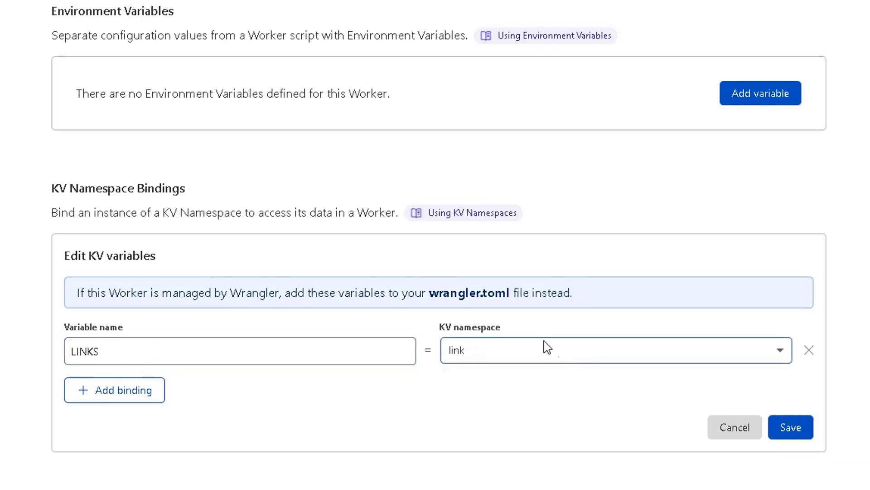
{"action": "left_click", "coordinate": [792, 434]}
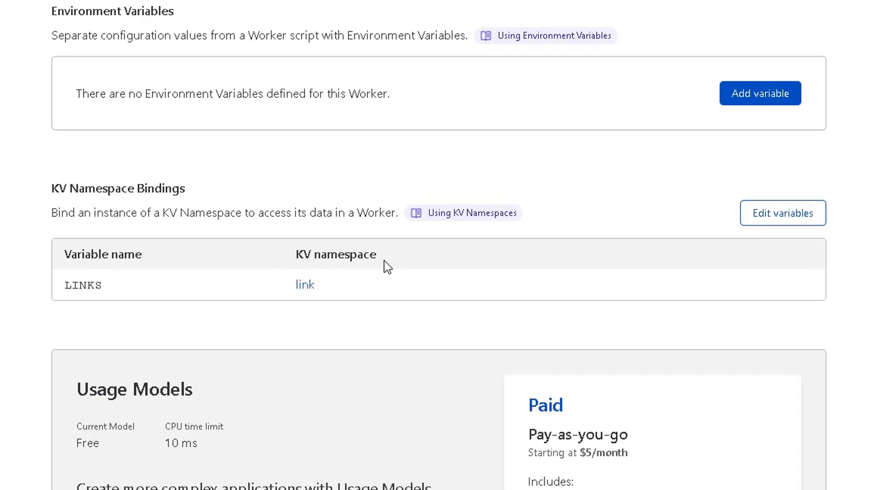
{"action": "scroll", "coordinate": [133, 66], "scroll_direction": "down", "scroll_amount": 2}
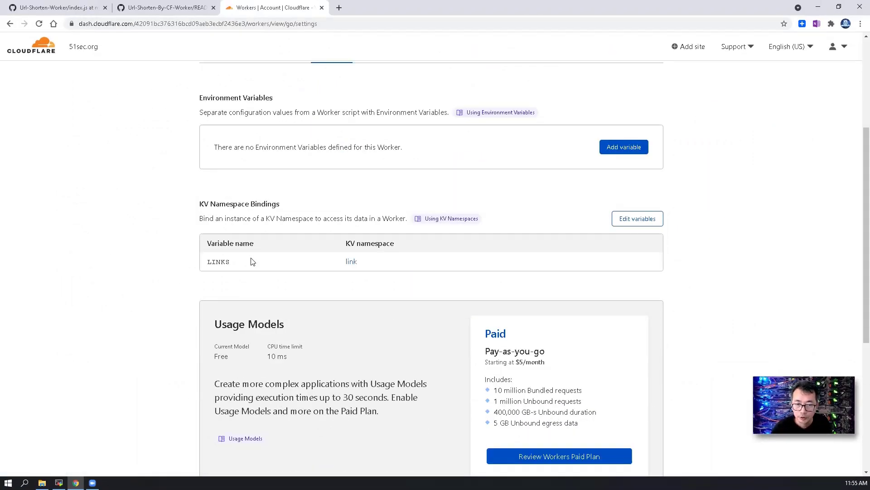
{"action": "scroll", "coordinate": [253, 261], "scroll_direction": "up", "scroll_amount": 4}
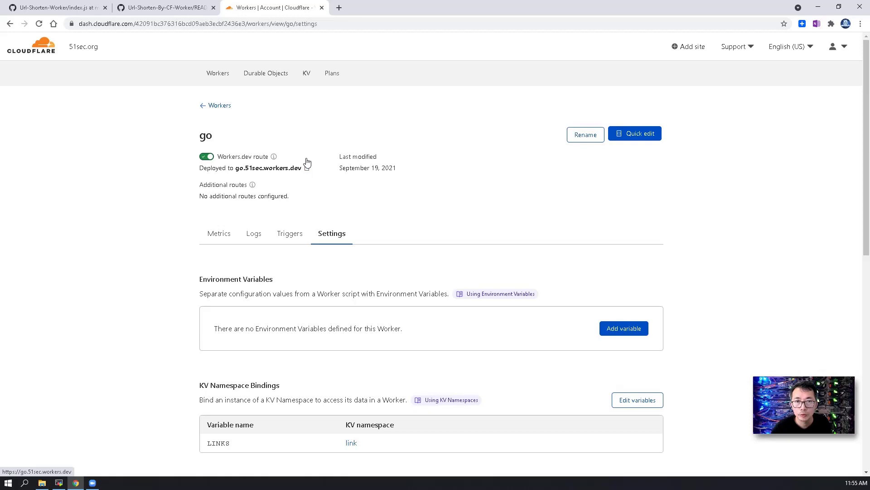
Step: Open DNS management for the 51sec.org domain
{"action": "left_click", "coordinate": [72, 48]}
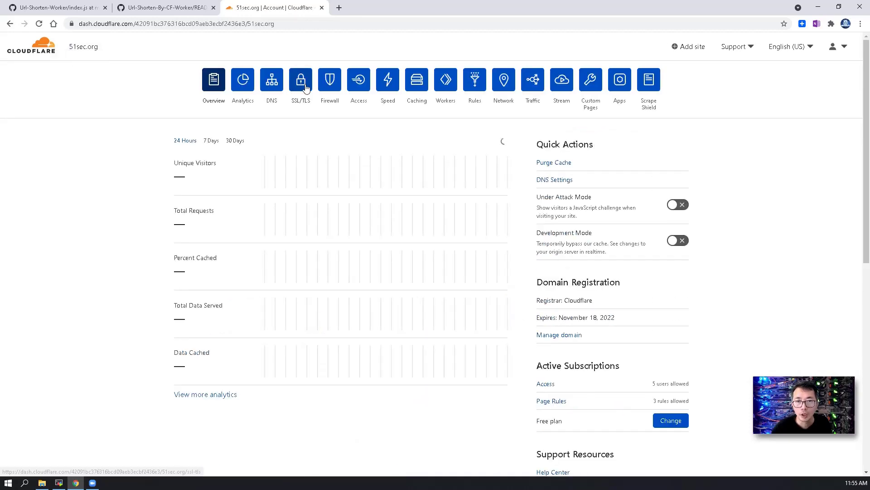
{"action": "left_click", "coordinate": [274, 87]}
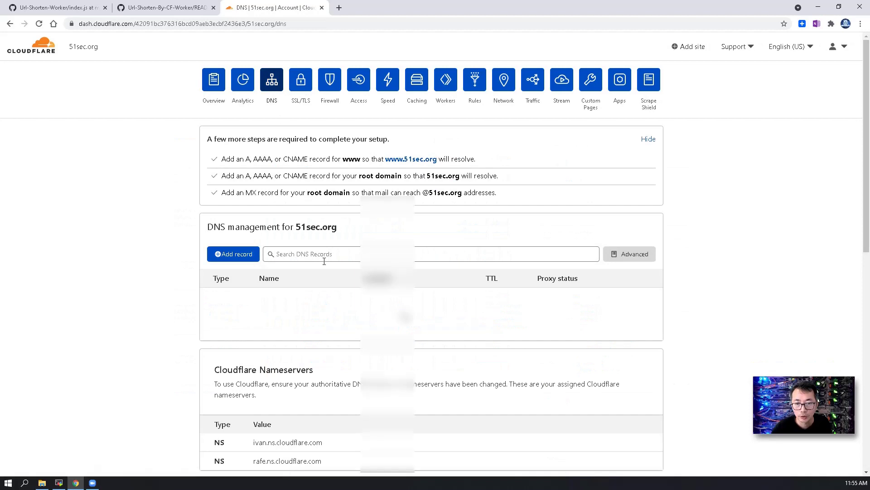
{"action": "left_click", "coordinate": [618, 166]}
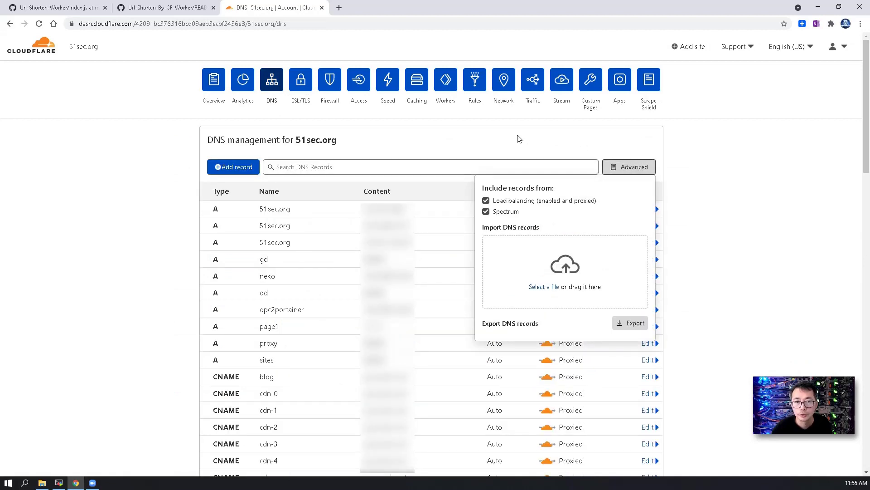
Step: Add a proxied A record 'go' pointing to 1.1.1.1, then go to the domain's Workers routes
{"action": "left_click", "coordinate": [247, 167]}
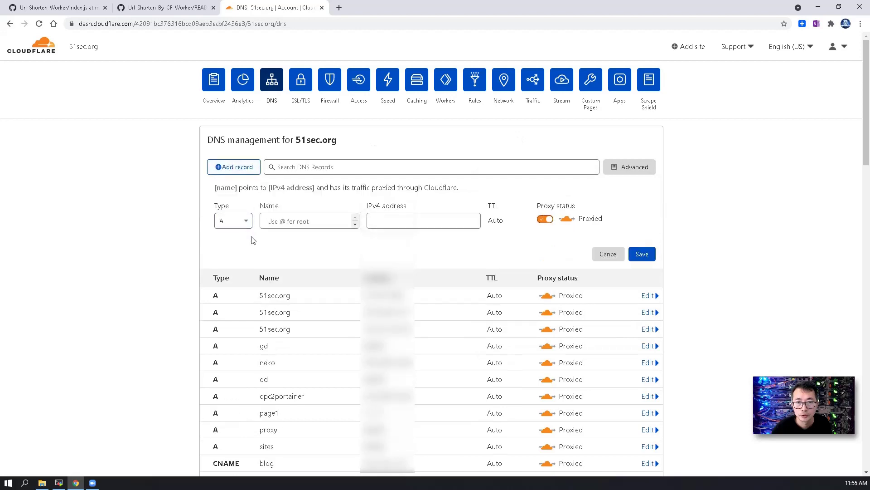
{"action": "left_click", "coordinate": [295, 224]}
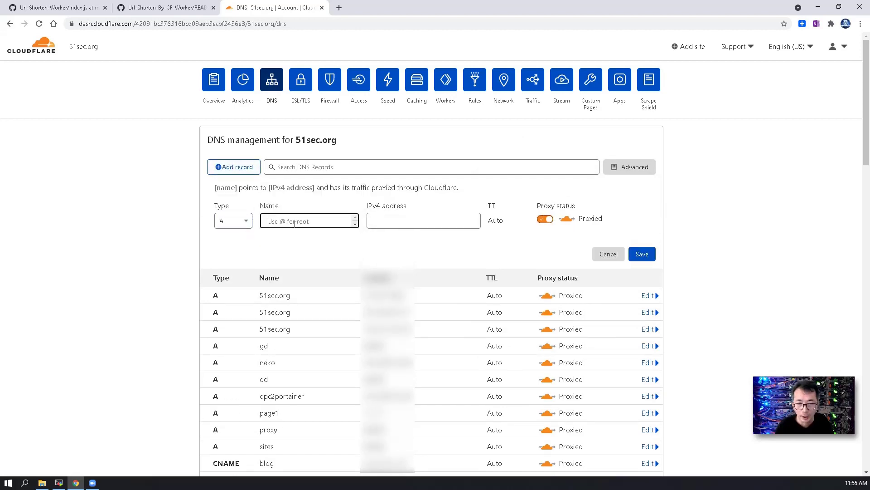
{"action": "type", "text": "go"}
{"action": "key", "text": "Tab"}
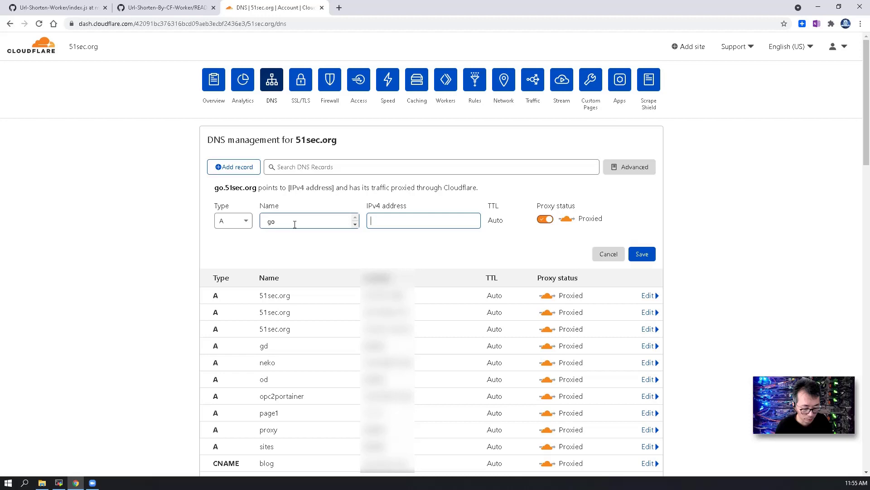
{"action": "type", "text": "1.1.1.1"}
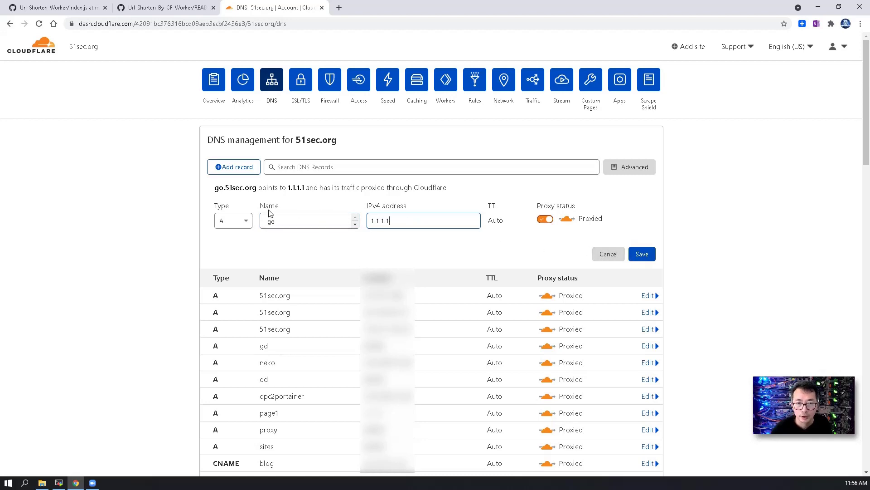
{"action": "left_click", "coordinate": [642, 257]}
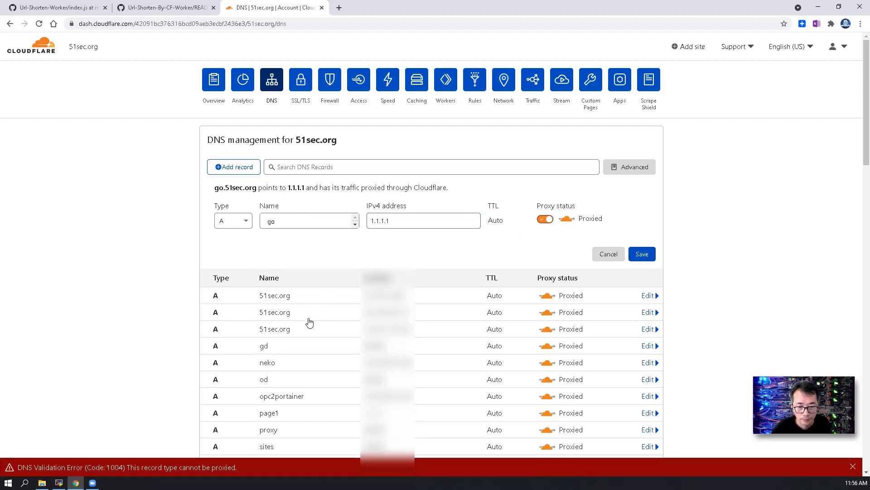
{"action": "left_click", "coordinate": [451, 88]}
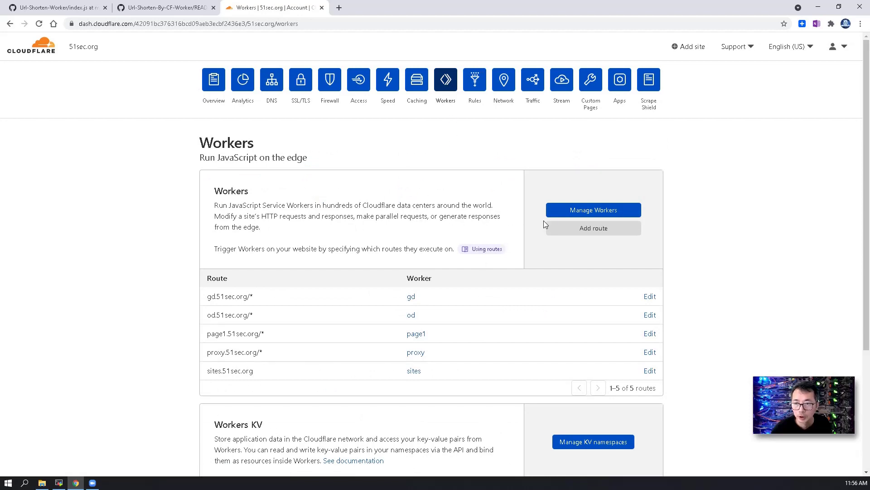
Step: Add the route go.51sec.org/* and assign it to the go worker
{"action": "left_click", "coordinate": [566, 229]}
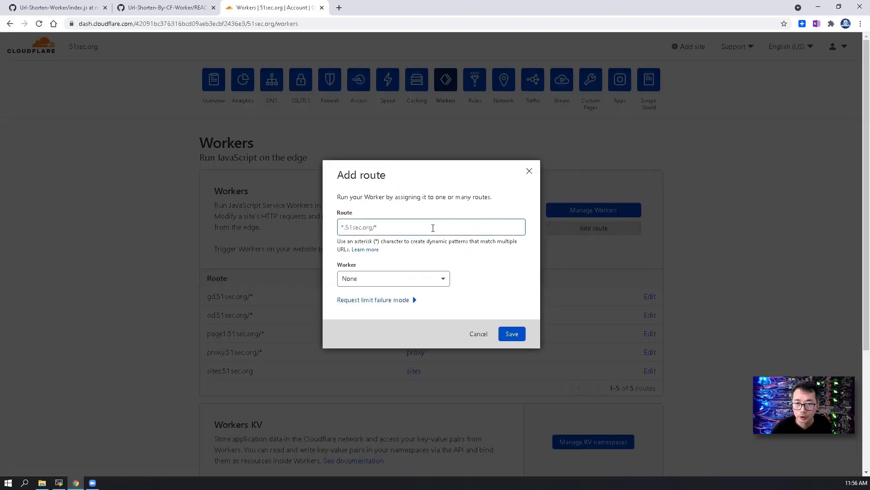
{"action": "type", "text": "go.51sec.org/*"}
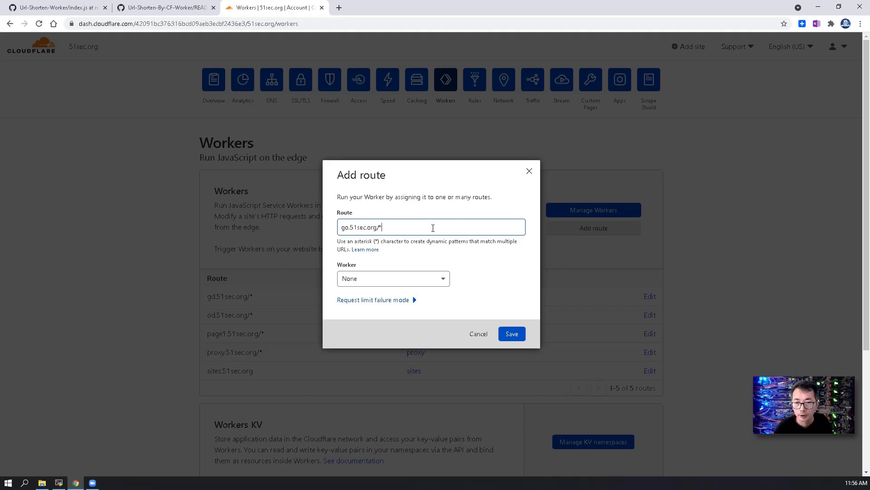
{"action": "left_click", "coordinate": [393, 281]}
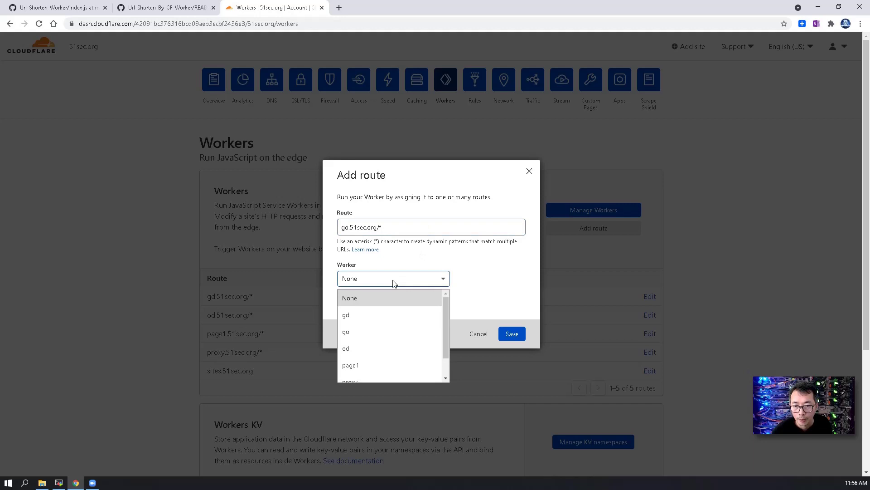
{"action": "left_click", "coordinate": [389, 330]}
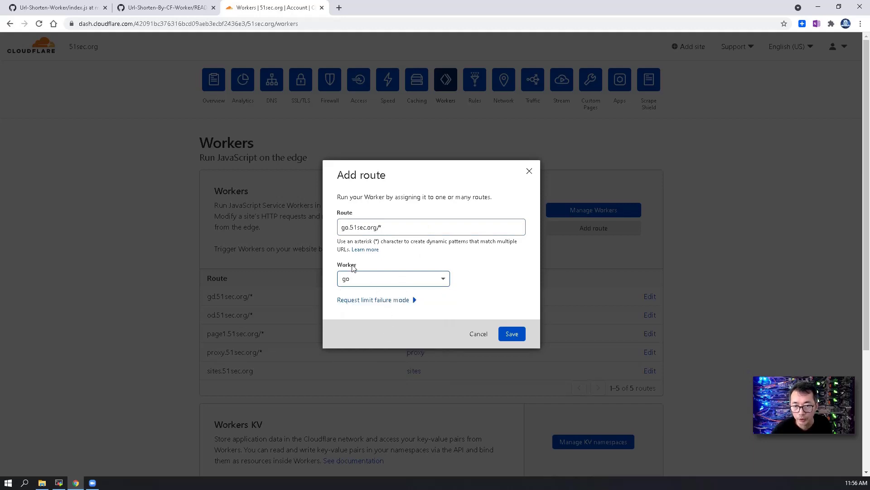
{"action": "left_click", "coordinate": [513, 339]}
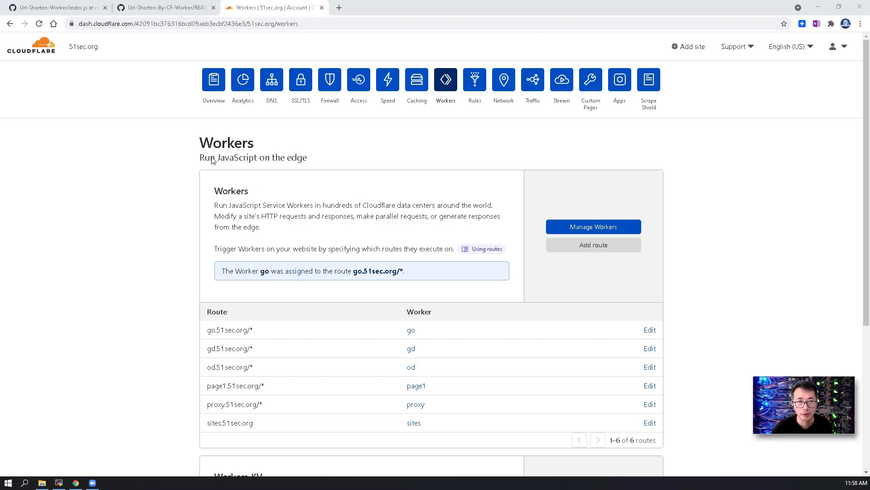
Step: Copy the go worker's go.51sec.org route address and open it in a new browser tab
{"action": "left_click", "coordinate": [57, 52]}
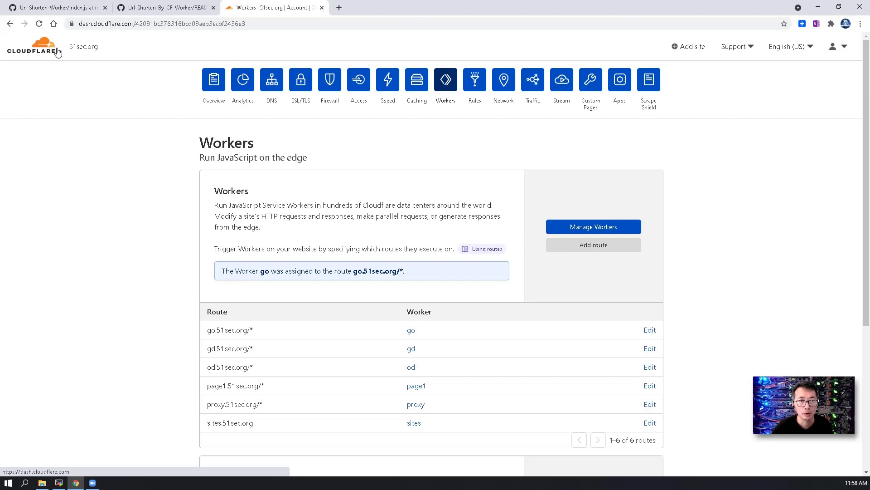
{"action": "left_click", "coordinate": [576, 305]}
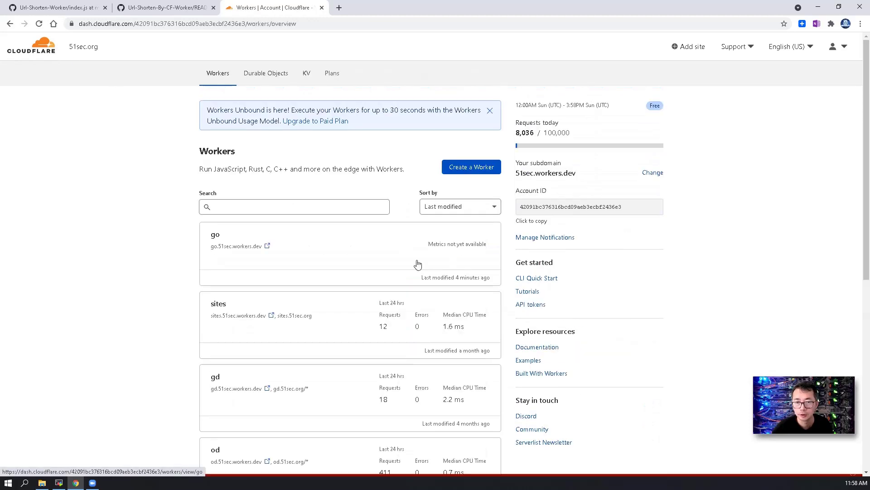
{"action": "left_click", "coordinate": [312, 256]}
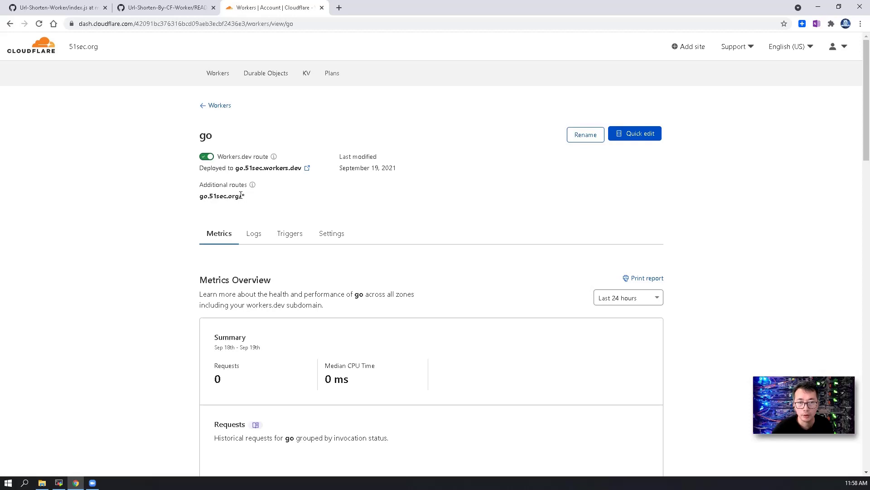
{"action": "left_click_drag", "start_coordinate": [240, 195], "coordinate": [200, 200]}
{"action": "right_click", "coordinate": [209, 198]}
{"action": "left_click", "coordinate": [222, 204]}
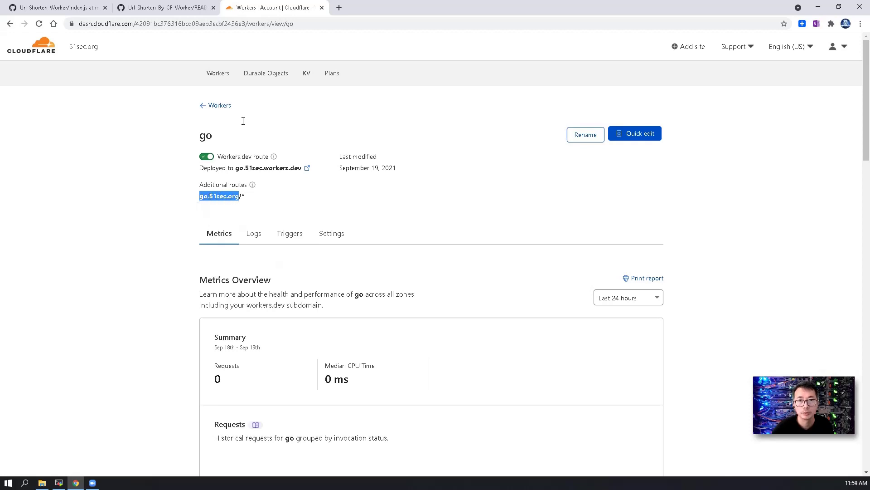
{"action": "left_click", "coordinate": [340, 7]}
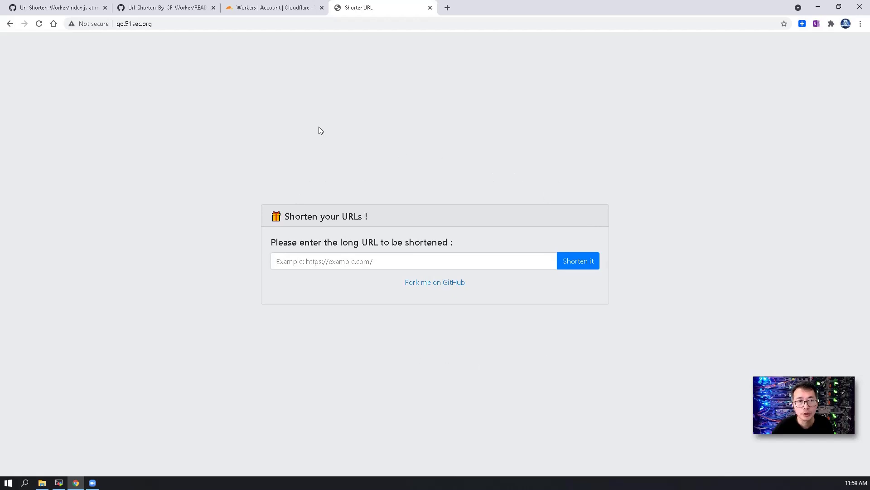
Step: Try viewing index.js on the gh-pages branch, which turns up a not-found page
{"action": "left_click", "coordinate": [75, 9]}
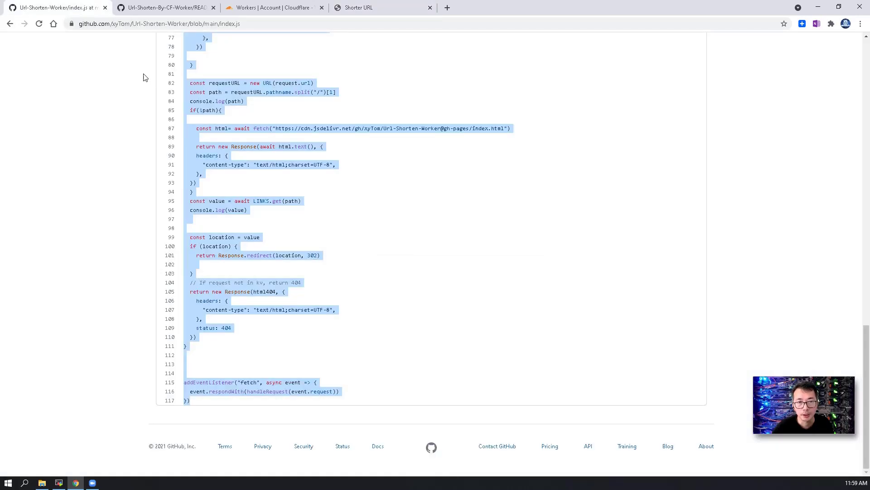
{"action": "scroll", "coordinate": [143, 77], "scroll_direction": "up", "scroll_amount": 20}
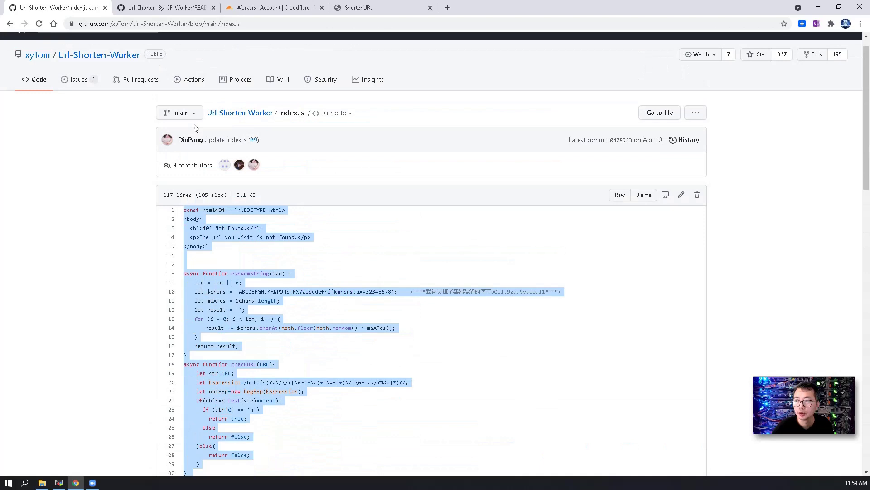
{"action": "left_click", "coordinate": [187, 116]}
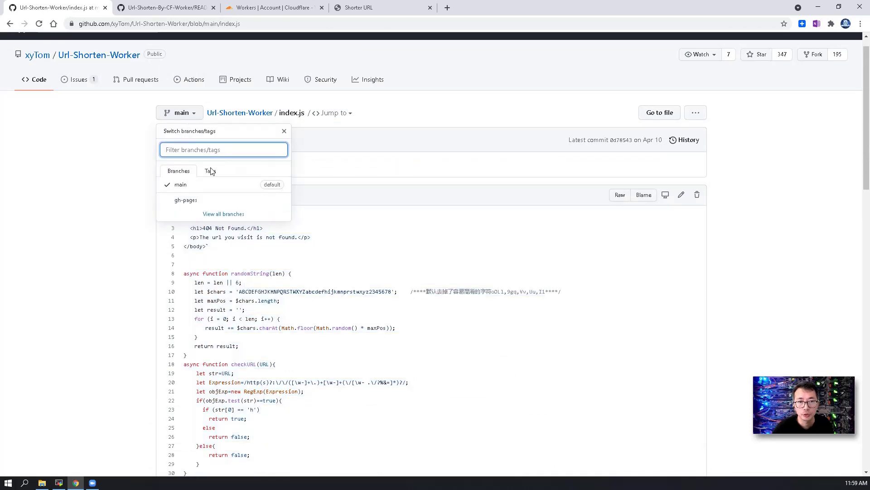
{"action": "left_click", "coordinate": [188, 200]}
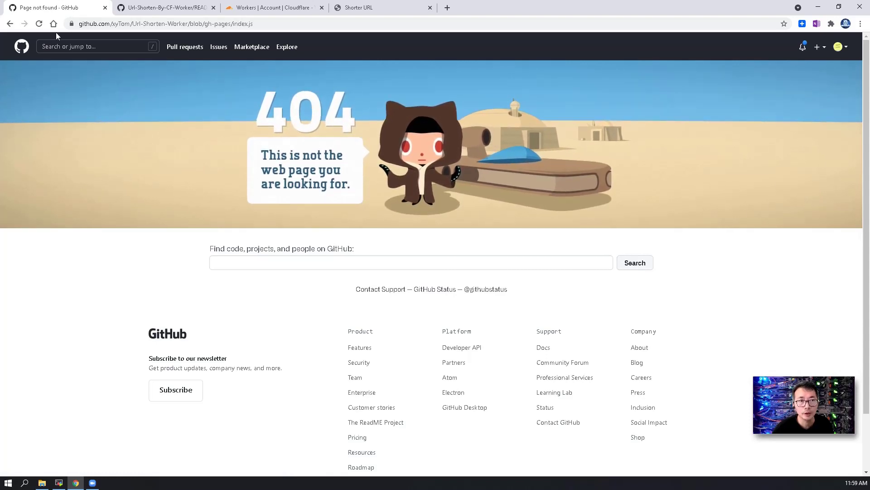
{"action": "left_click", "coordinate": [39, 24]}
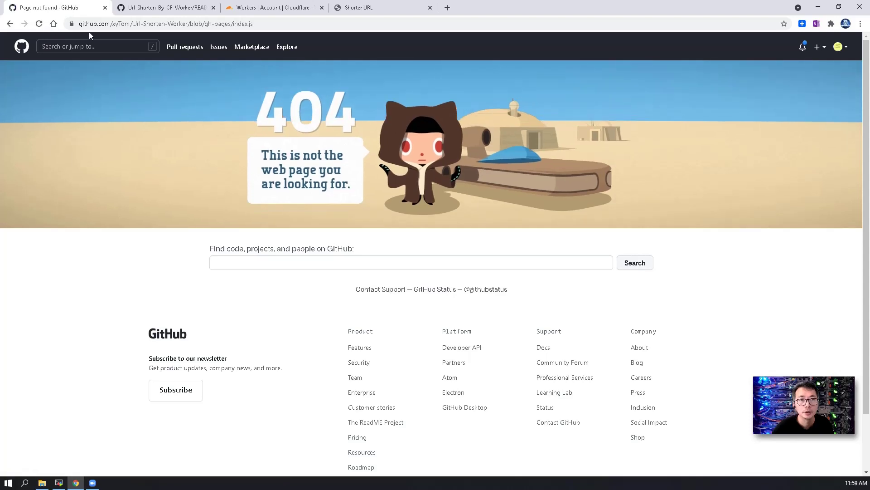
Step: Open index.html from the fork's gh-pages branch and scroll through its code
{"action": "left_click", "coordinate": [143, 10]}
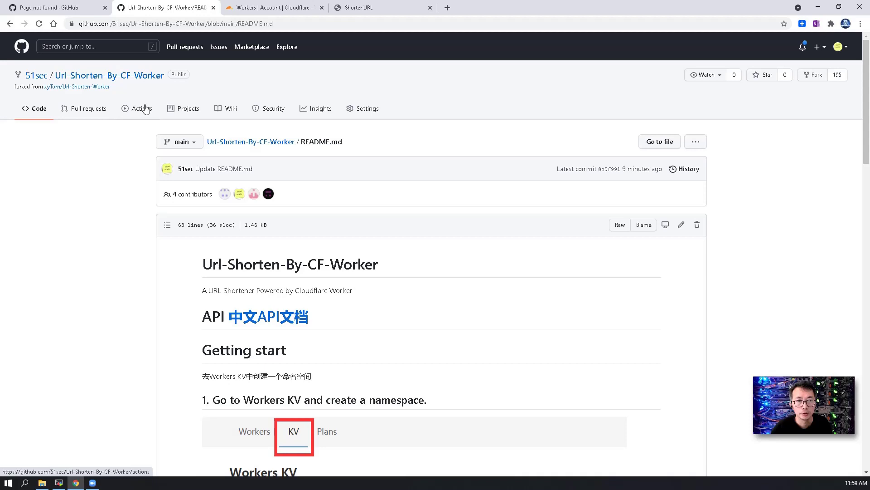
{"action": "left_click", "coordinate": [191, 145]}
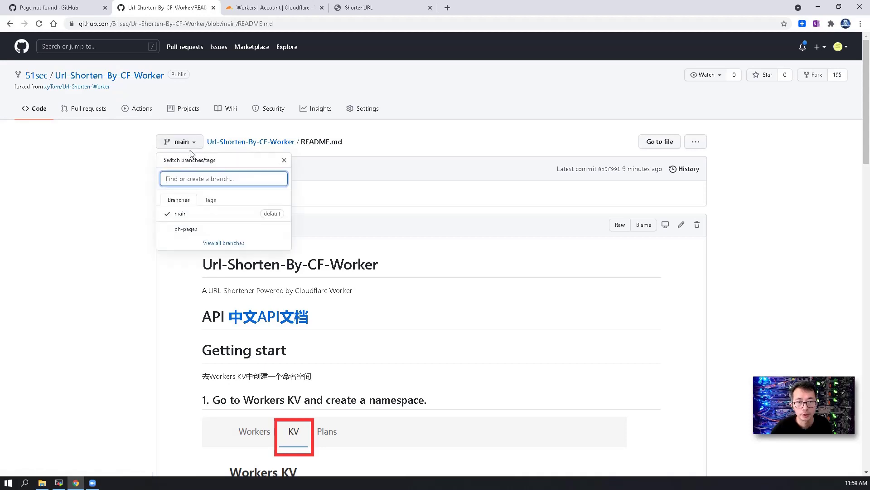
{"action": "left_click", "coordinate": [194, 227]}
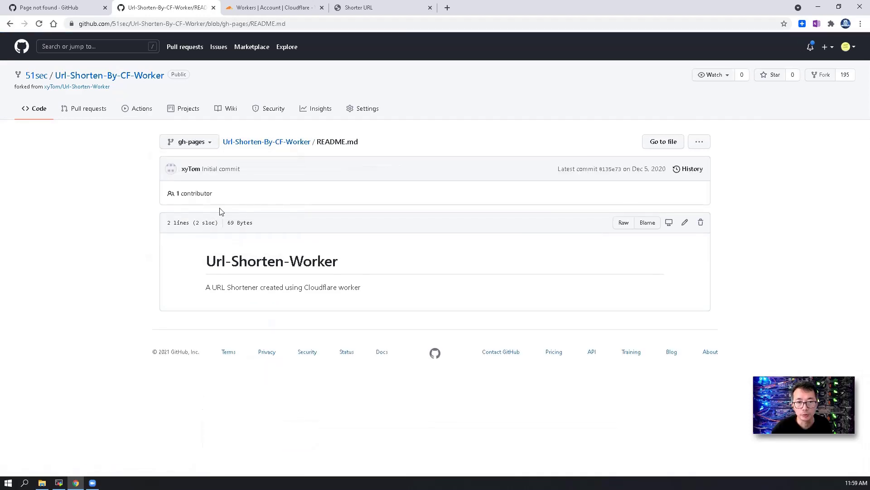
{"action": "left_click", "coordinate": [40, 111]}
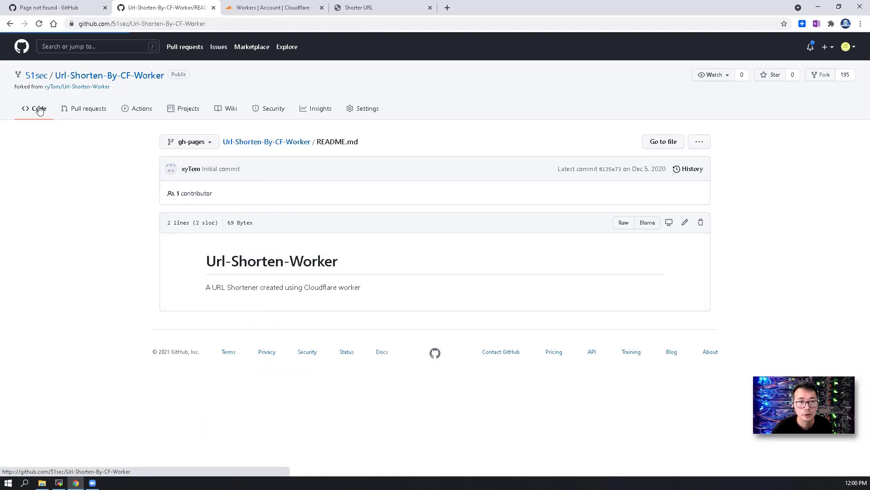
{"action": "left_click", "coordinate": [193, 147]}
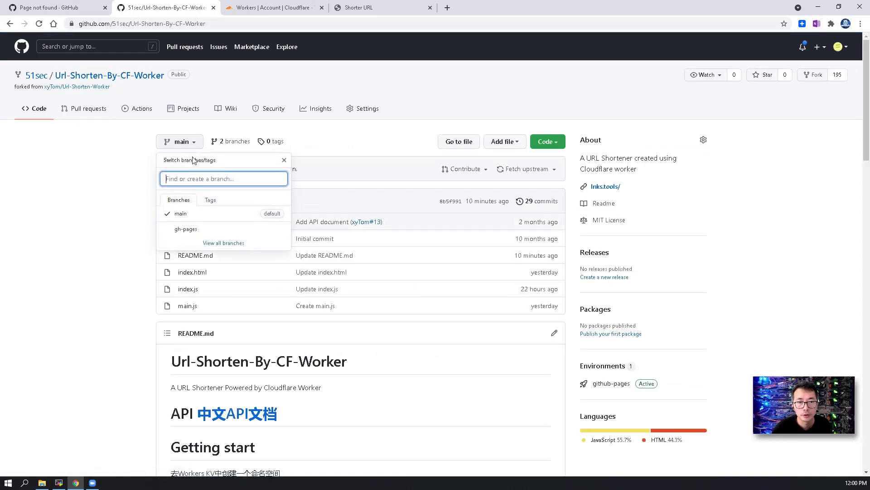
{"action": "left_click", "coordinate": [191, 229]}
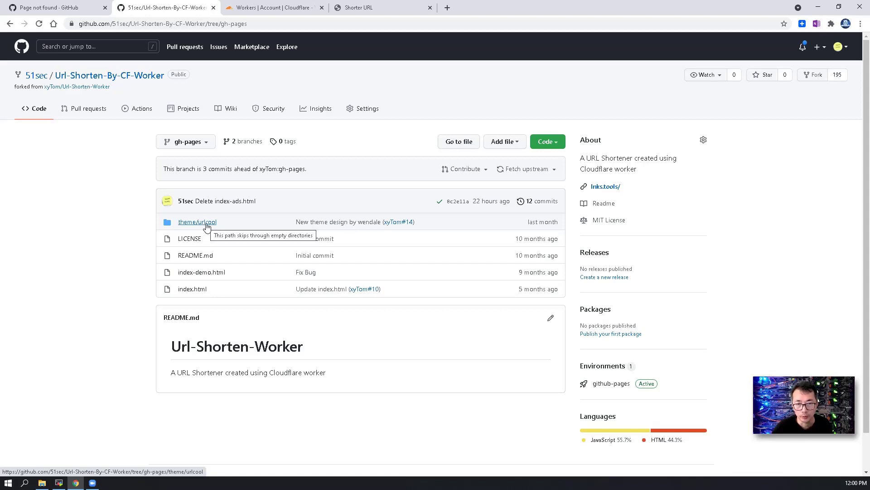
{"action": "left_click", "coordinate": [200, 290]}
{"action": "scroll", "coordinate": [279, 250], "scroll_direction": "down", "scroll_amount": 17}
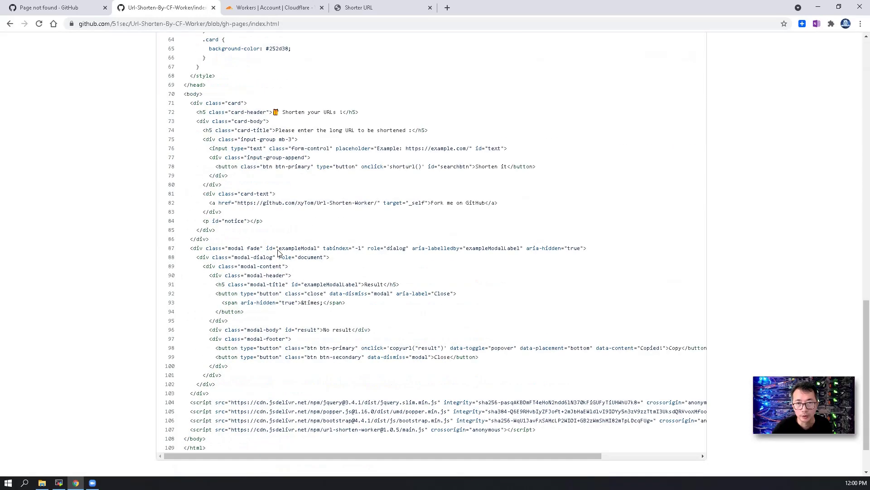
{"action": "scroll", "coordinate": [300, 227], "scroll_direction": "down", "scroll_amount": 2}
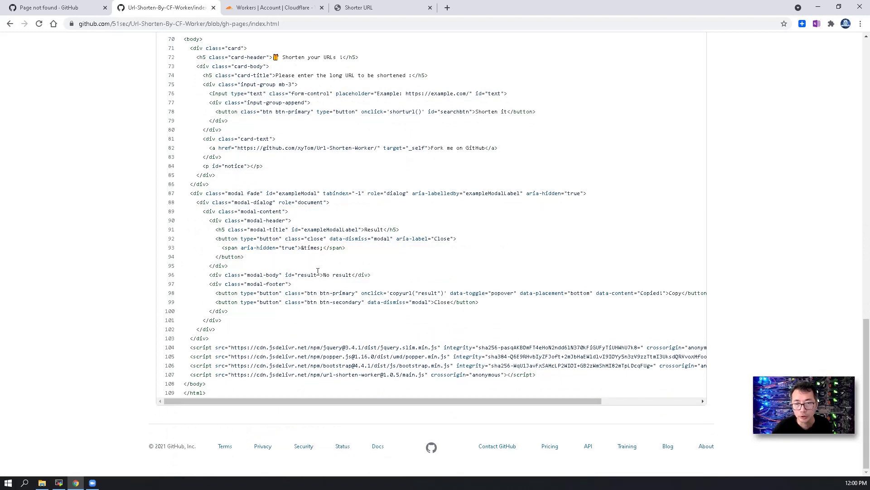
Step: Copy the web address of the GitHub gh-pages index.html page
{"action": "left_click", "coordinate": [366, 8]}
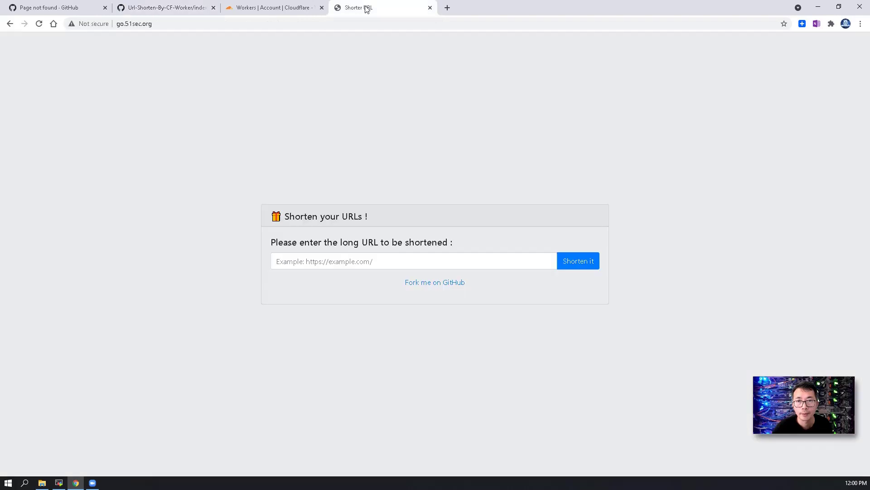
{"action": "left_click", "coordinate": [194, 8]}
{"action": "left_click", "coordinate": [194, 23]}
{"action": "right_click", "coordinate": [194, 23]}
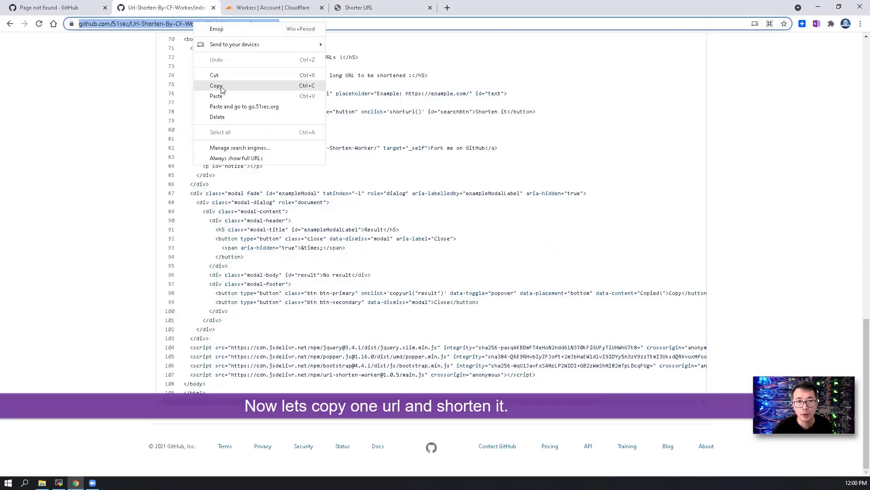
{"action": "left_click", "coordinate": [221, 87]}
Step: Shorten the pasted GitHub address to go.51sec.org/5xjjCS and copy the short link
{"action": "left_click", "coordinate": [366, 8]}
{"action": "left_click", "coordinate": [346, 261]}
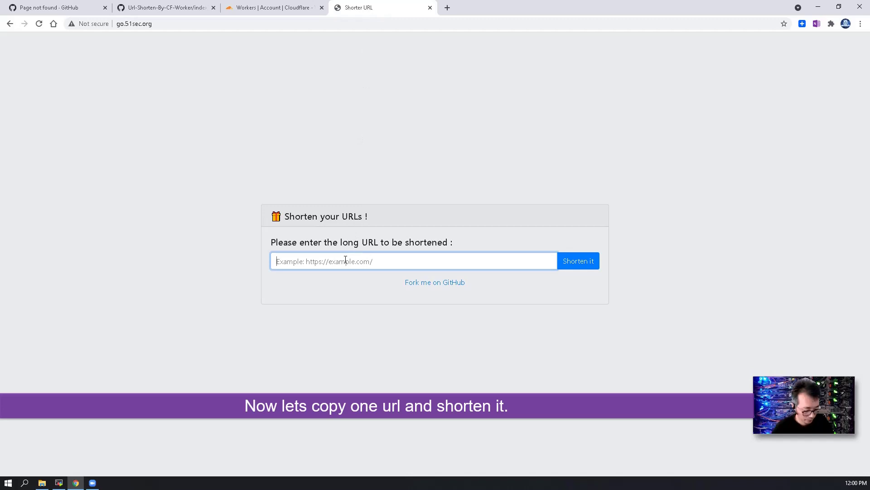
{"action": "key", "text": "ctrl+v"}
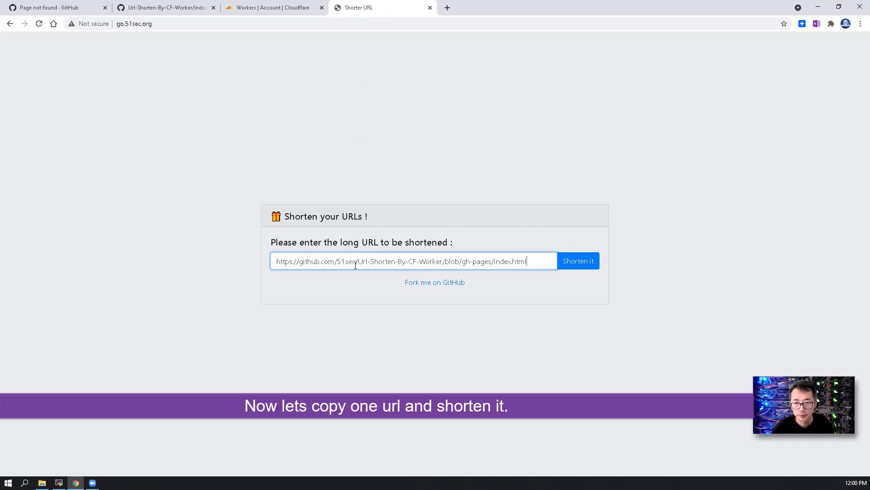
{"action": "left_click", "coordinate": [585, 265]}
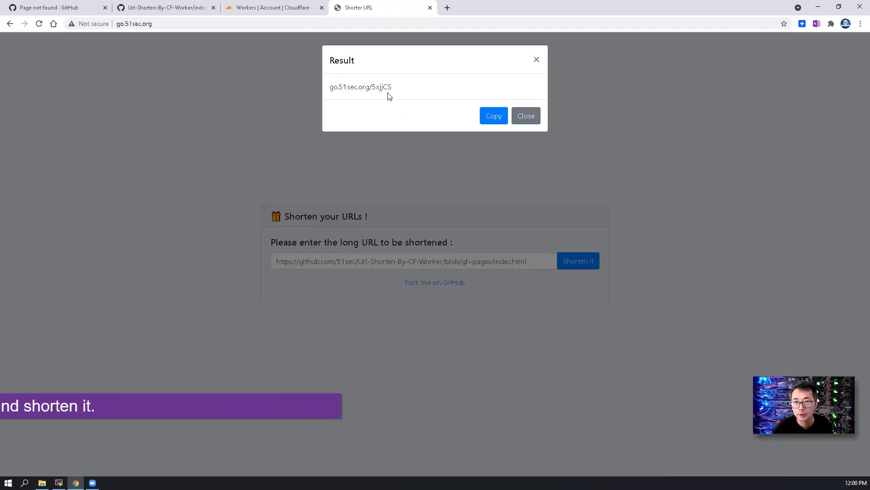
{"action": "left_click_drag", "start_coordinate": [374, 84], "coordinate": [330, 89]}
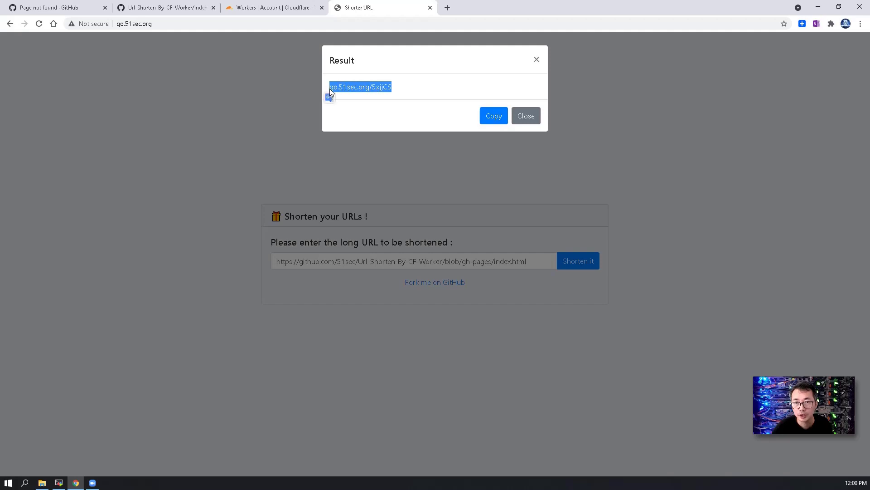
{"action": "right_click", "coordinate": [340, 88]}
{"action": "left_click", "coordinate": [353, 91]}
{"action": "left_click", "coordinate": [493, 116]}
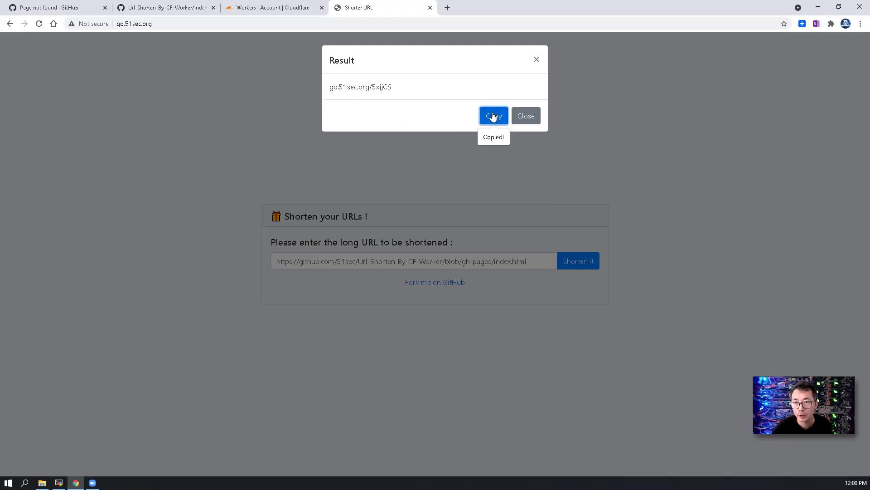
{"action": "left_click", "coordinate": [536, 60]}
Step: Go back to the Workers overview, where the go worker shows 2 requests and 0 errors
{"action": "left_click", "coordinate": [448, 8]}
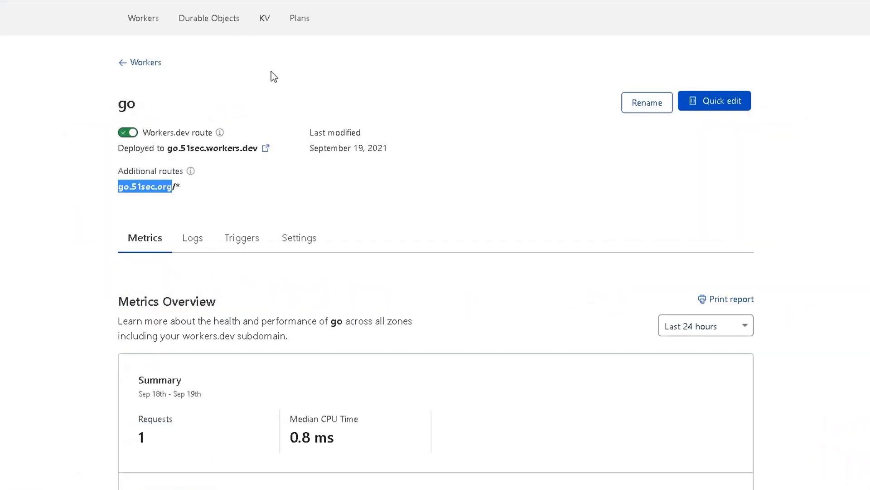
{"action": "left_click", "coordinate": [132, 64]}
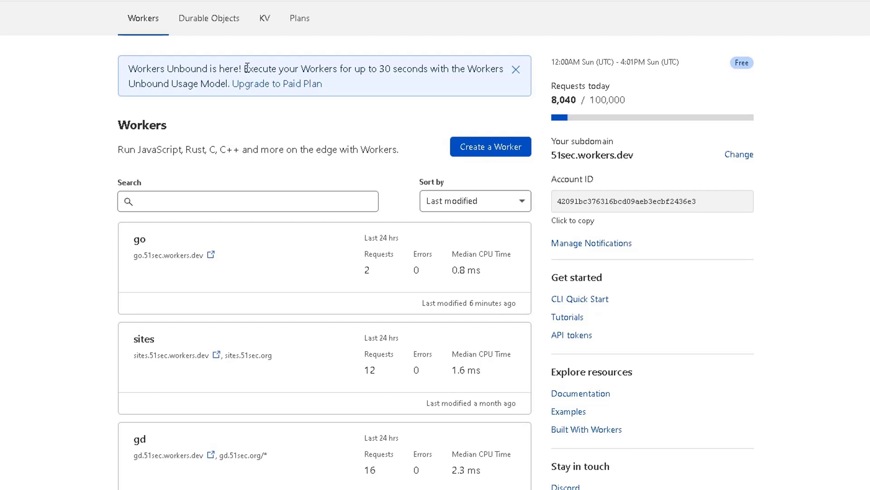
Step: List the keys in the link KV namespace, showing key 5xjjCS with the GitHub URL
{"action": "left_click", "coordinate": [266, 19]}
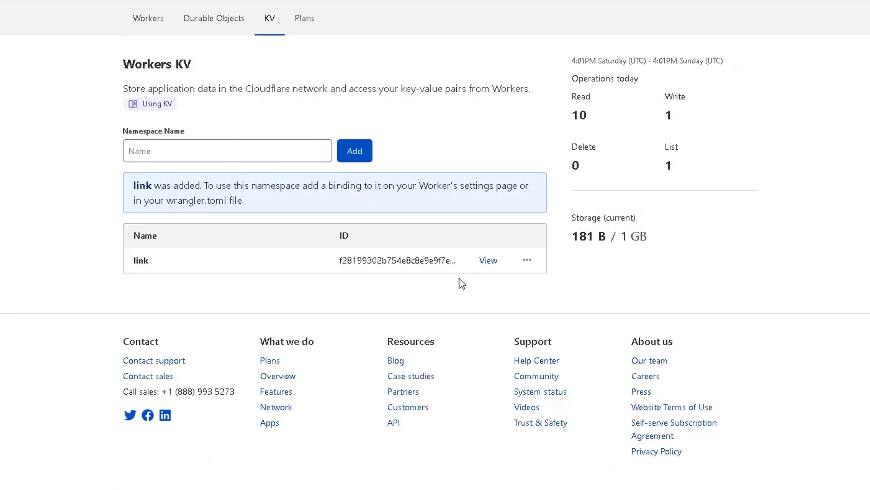
{"action": "left_click", "coordinate": [488, 260]}
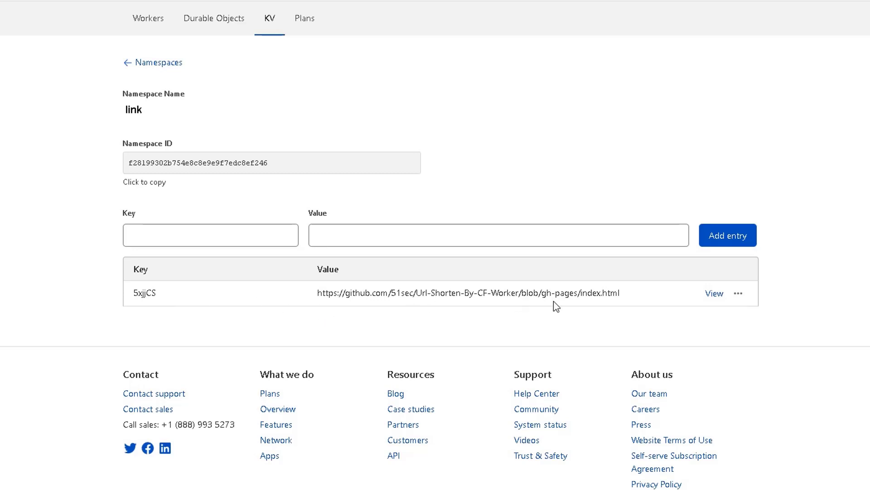
{"action": "left_click_drag", "start_coordinate": [647, 307], "coordinate": [503, 300]}
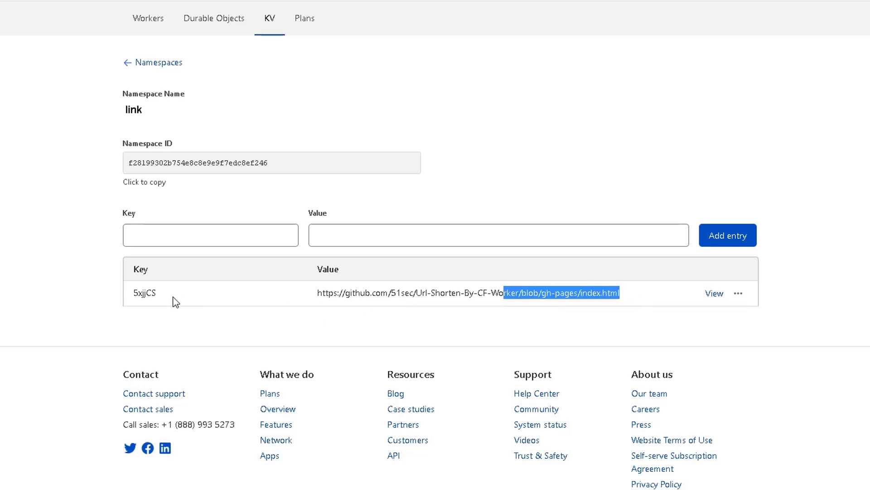
{"action": "left_click_drag", "start_coordinate": [172, 298], "coordinate": [135, 297]}
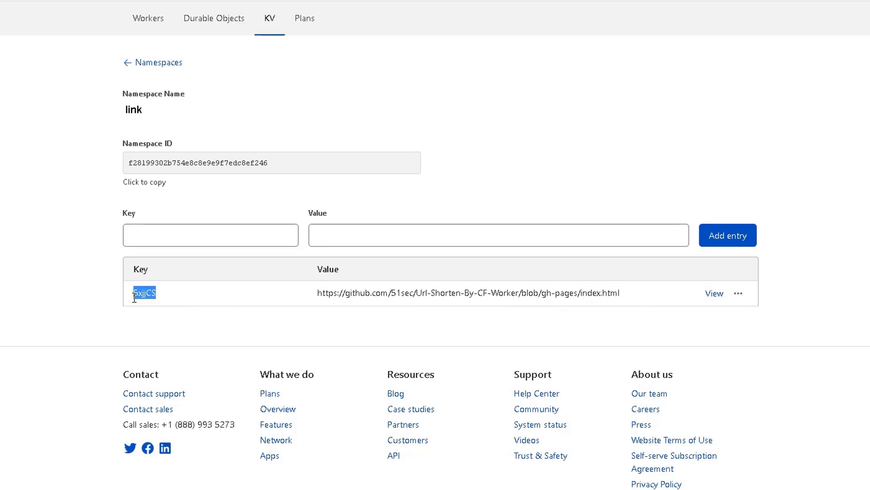
Step: View the 5xjjCS entry's full key and value and copy the key
{"action": "left_click", "coordinate": [739, 294]}
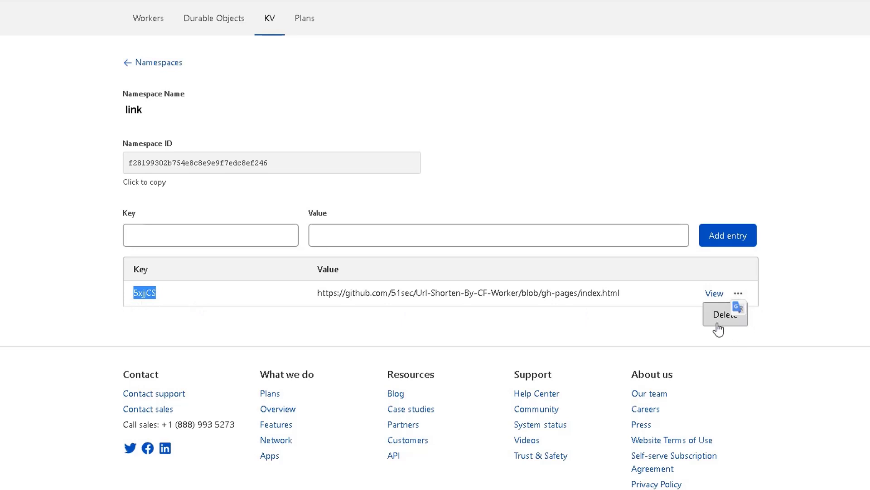
{"action": "left_click", "coordinate": [713, 293]}
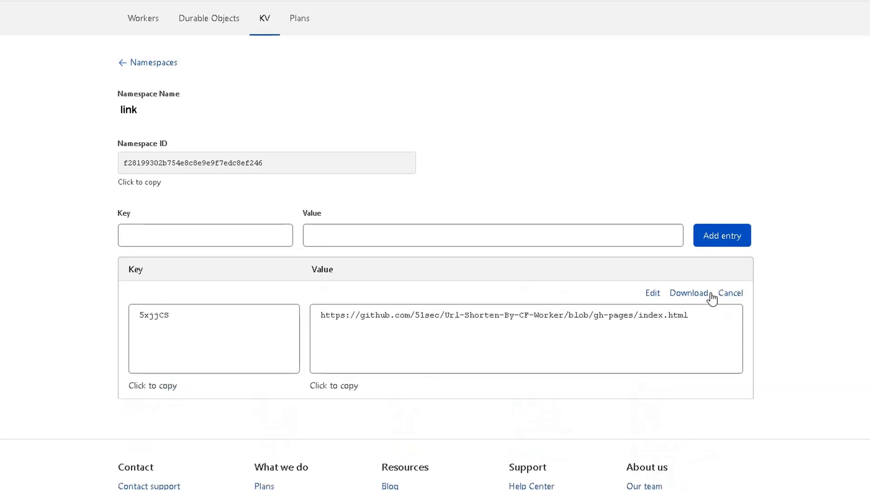
{"action": "key", "text": "ctrl+c"}
{"action": "left_click", "coordinate": [733, 294]}
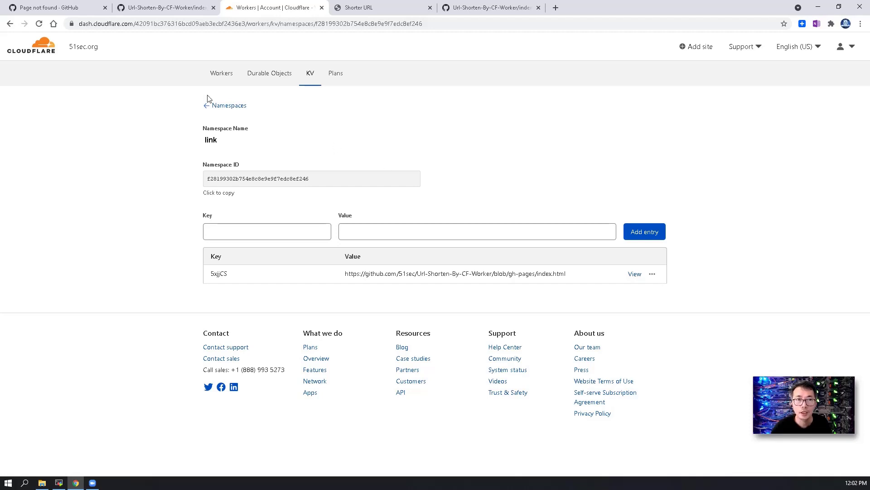
Step: Return to index.js and look for it on the gh-pages branch
{"action": "left_click", "coordinate": [63, 7]}
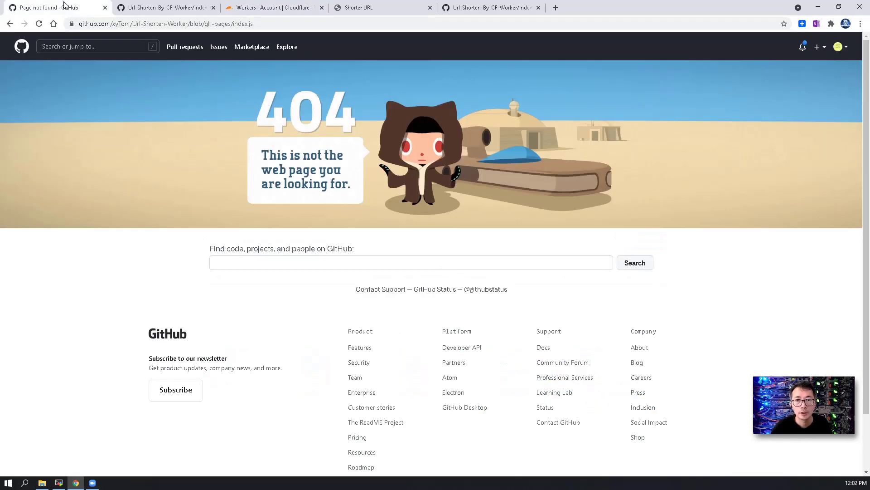
{"action": "left_click", "coordinate": [9, 24]}
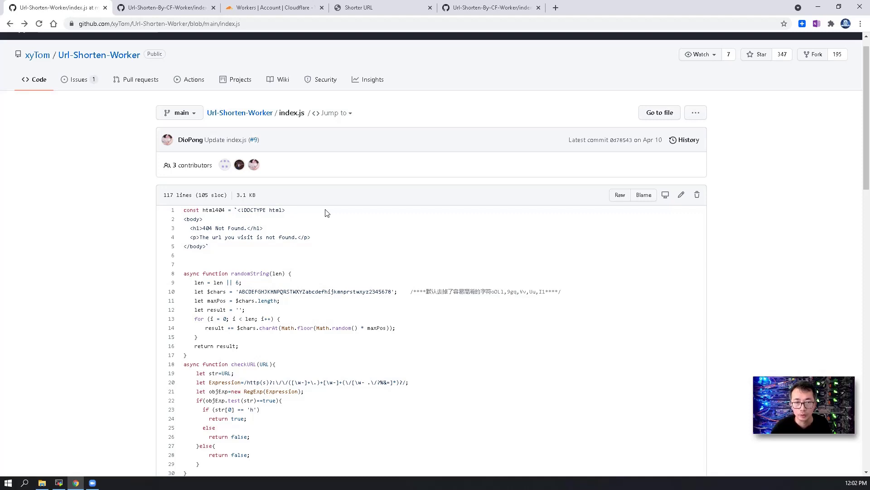
{"action": "left_click", "coordinate": [193, 116]}
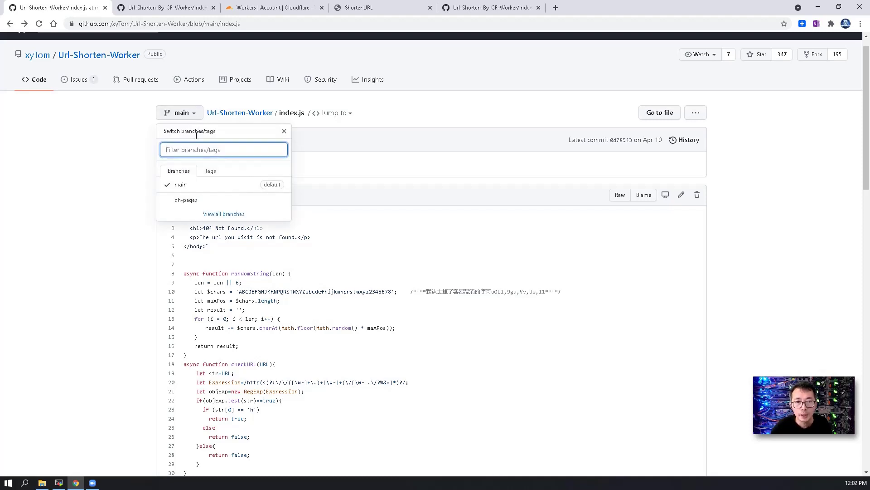
{"action": "left_click", "coordinate": [194, 201]}
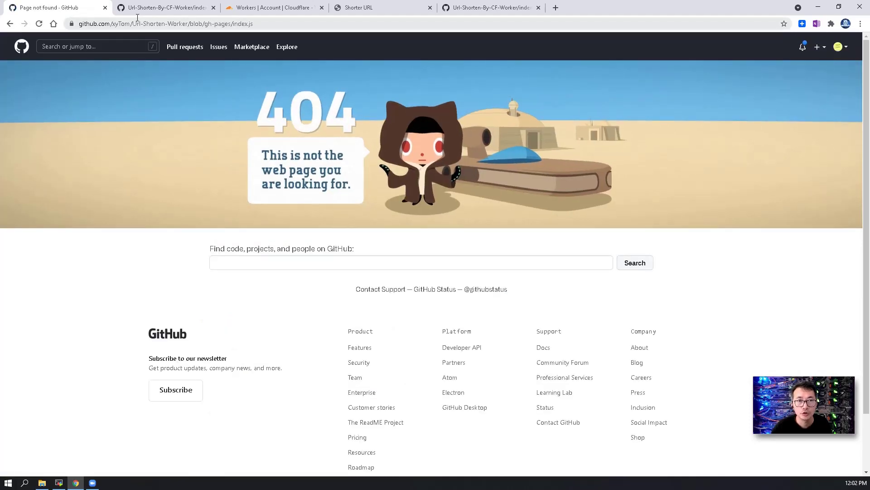
Step: Scroll through the code of the fork's gh-pages index.html
{"action": "left_click", "coordinate": [139, 13]}
{"action": "scroll", "coordinate": [265, 174], "scroll_direction": "up", "scroll_amount": 3}
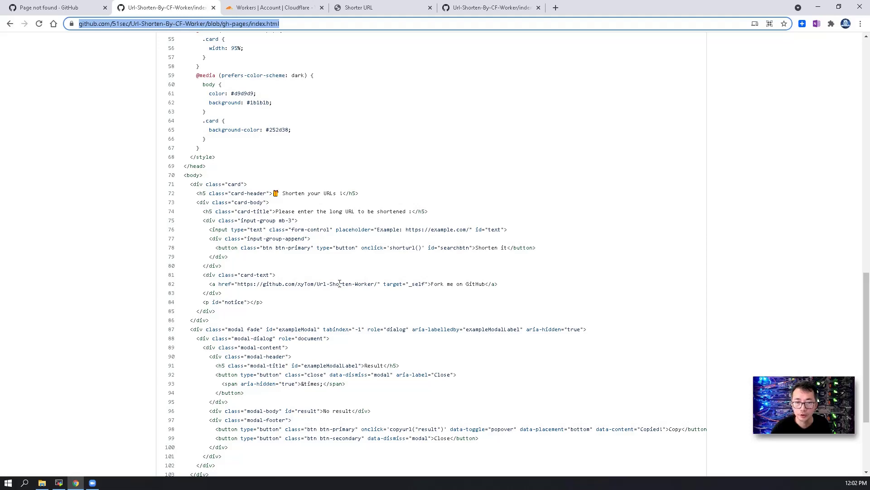
{"action": "scroll", "coordinate": [333, 269], "scroll_direction": "up", "scroll_amount": 3}
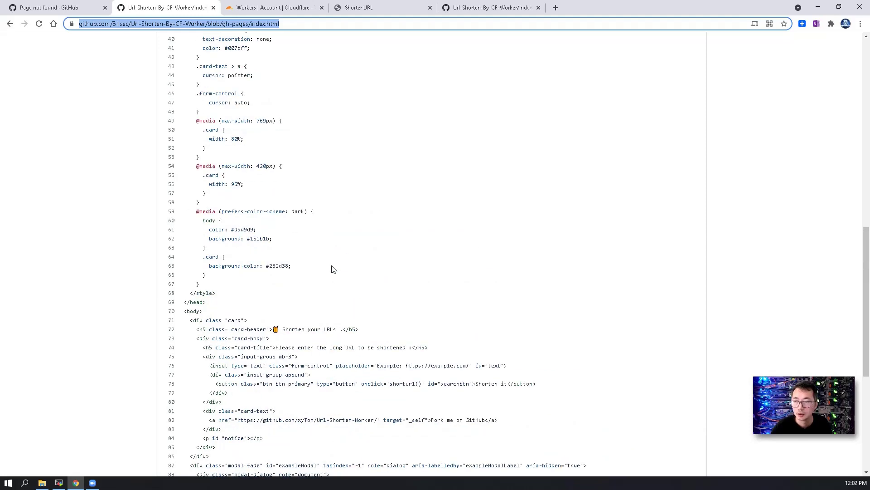
{"action": "scroll", "coordinate": [333, 269], "scroll_direction": "up", "scroll_amount": 10}
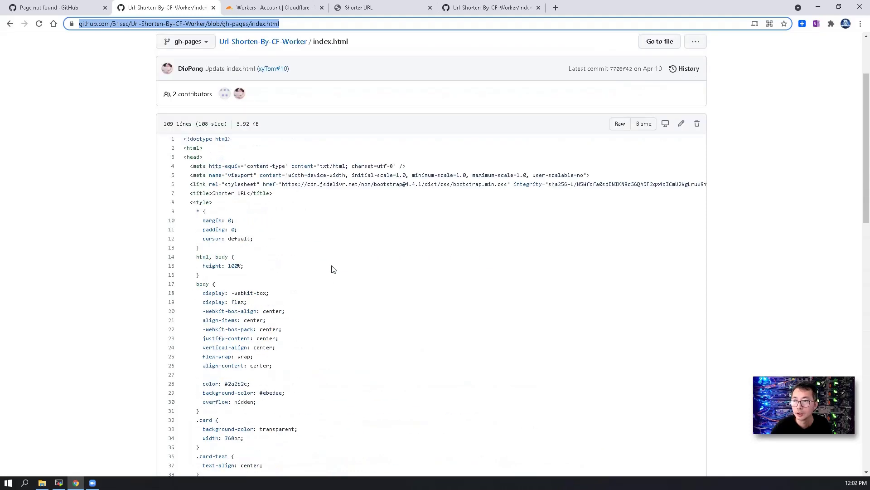
{"action": "scroll", "coordinate": [333, 270], "scroll_direction": "down", "scroll_amount": 5}
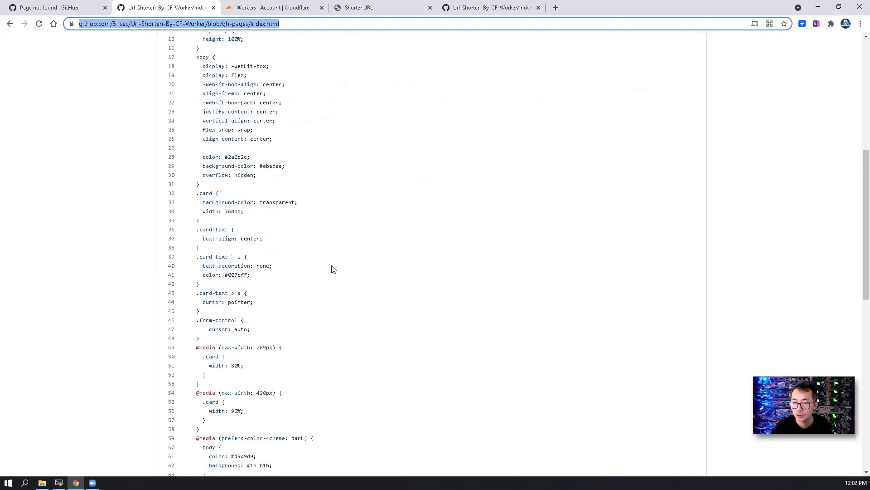
{"action": "scroll", "coordinate": [333, 270], "scroll_direction": "down", "scroll_amount": 2}
{"action": "scroll", "coordinate": [333, 269], "scroll_direction": "down", "scroll_amount": 2}
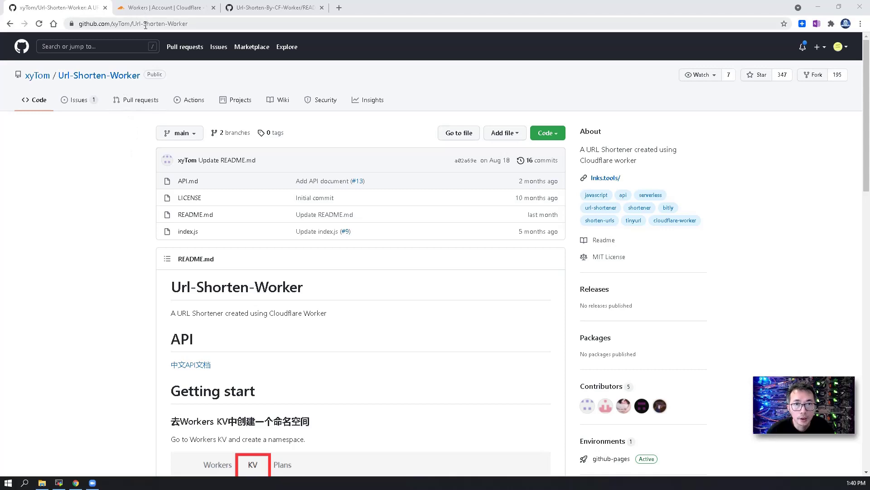
Step: Scroll the fork's Url-Shorten-By-CF-Worker README down to the Demo link for go.51sec.org
{"action": "left_click", "coordinate": [270, 8]}
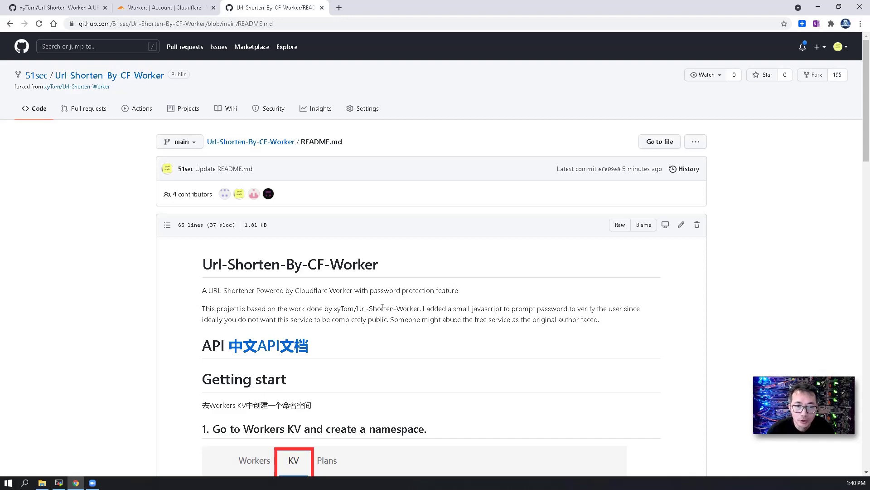
{"action": "scroll", "coordinate": [382, 307], "scroll_direction": "down", "scroll_amount": 20}
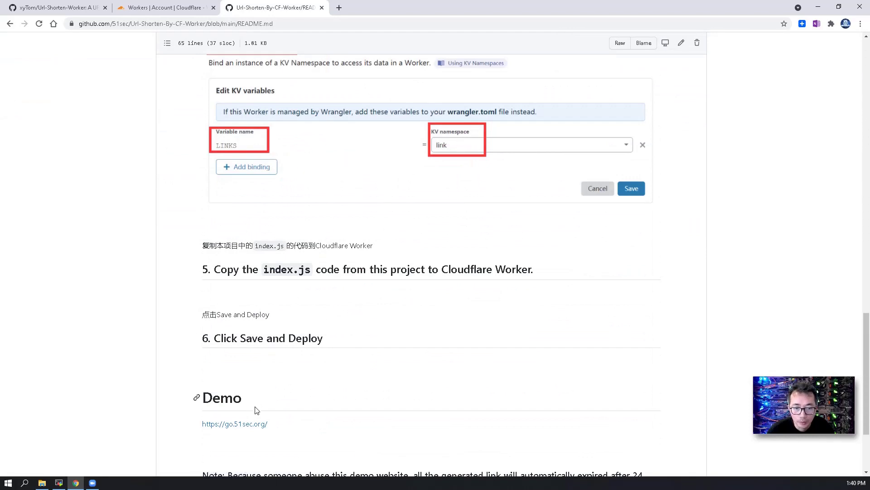
{"action": "left_click", "coordinate": [250, 424]}
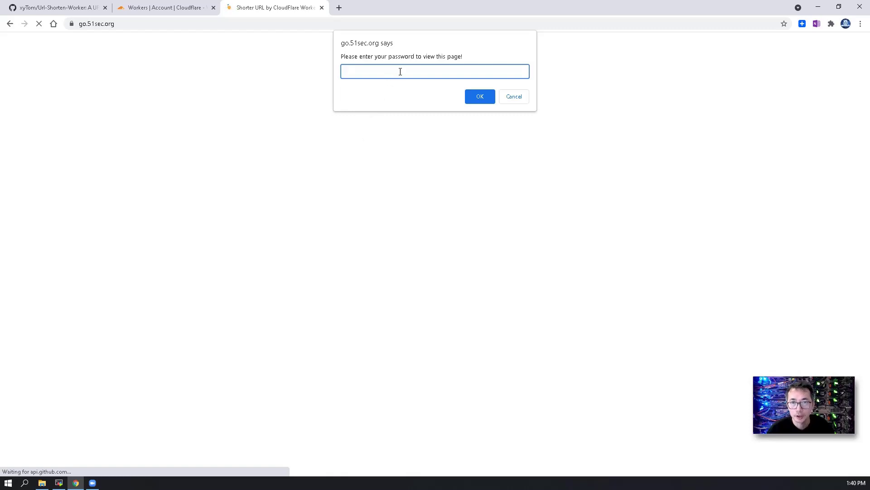
{"action": "type", "text": "kldjsfoweoir"}
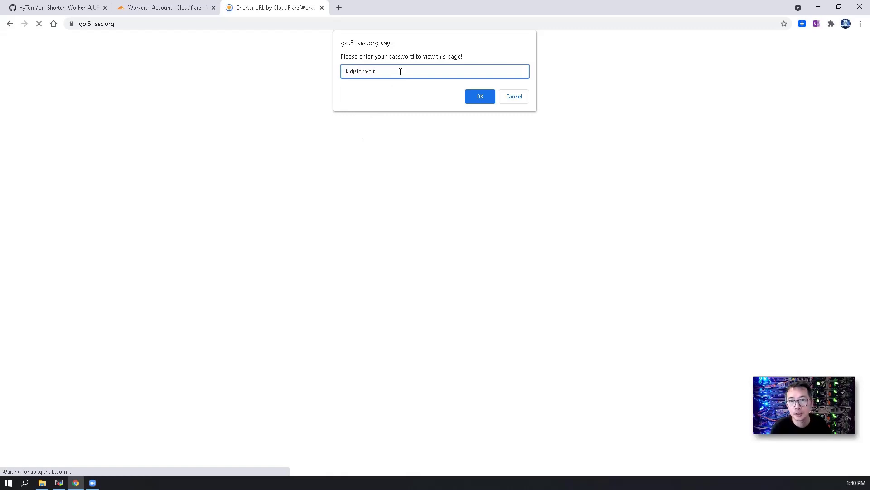
{"action": "left_click", "coordinate": [484, 100]}
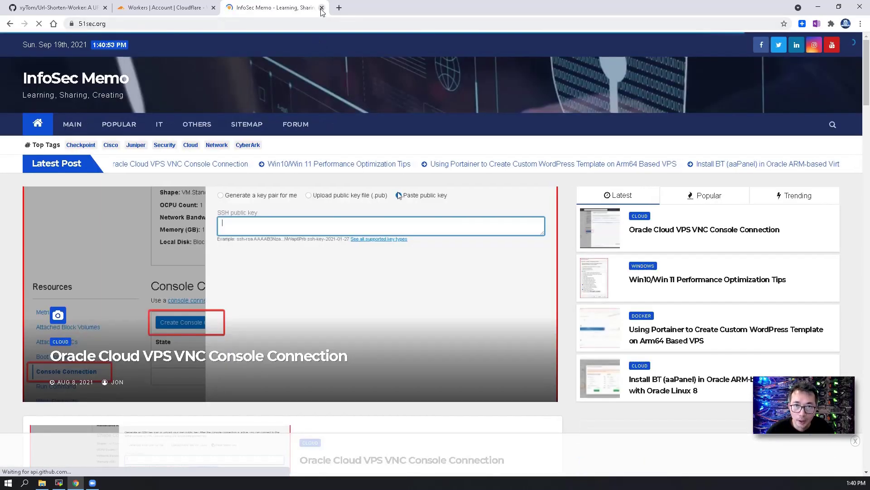
{"action": "left_click", "coordinate": [321, 8]}
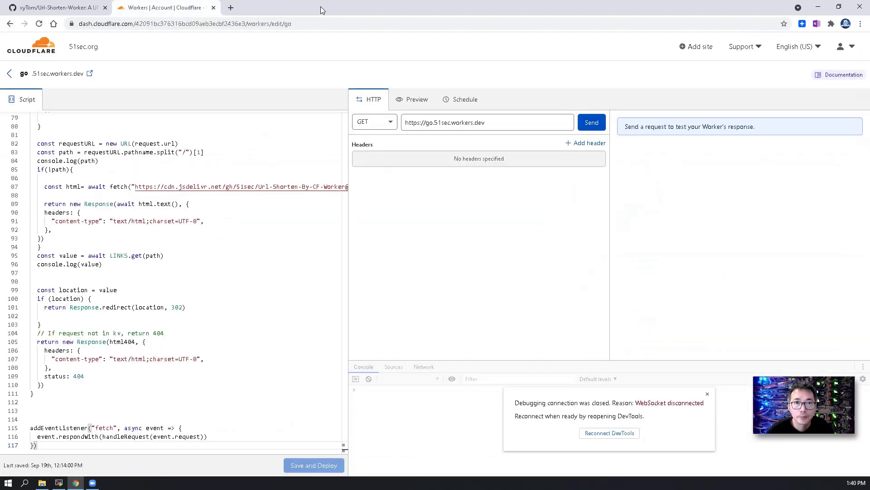
{"action": "left_click", "coordinate": [66, 6]}
{"action": "scroll", "coordinate": [293, 353], "scroll_direction": "down", "scroll_amount": 1}
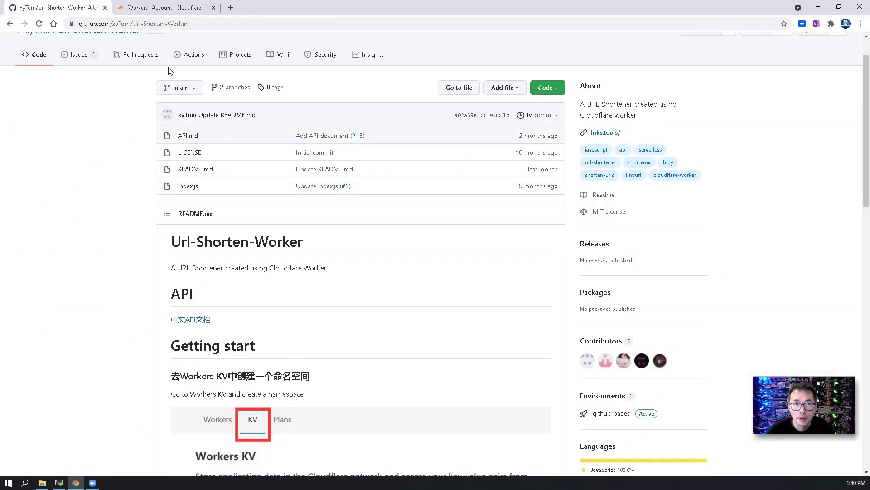
{"action": "left_click", "coordinate": [153, 26]}
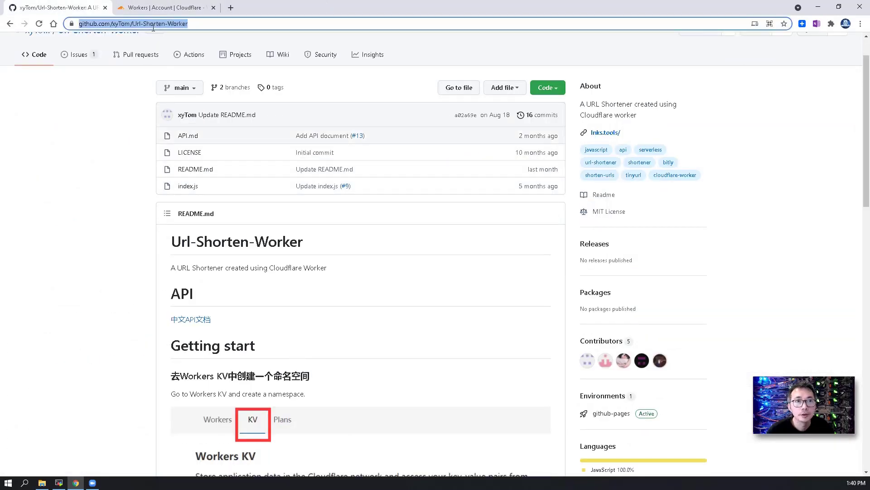
{"action": "type", "text": "51sec.org"}
{"action": "key", "text": "alt+Return"}
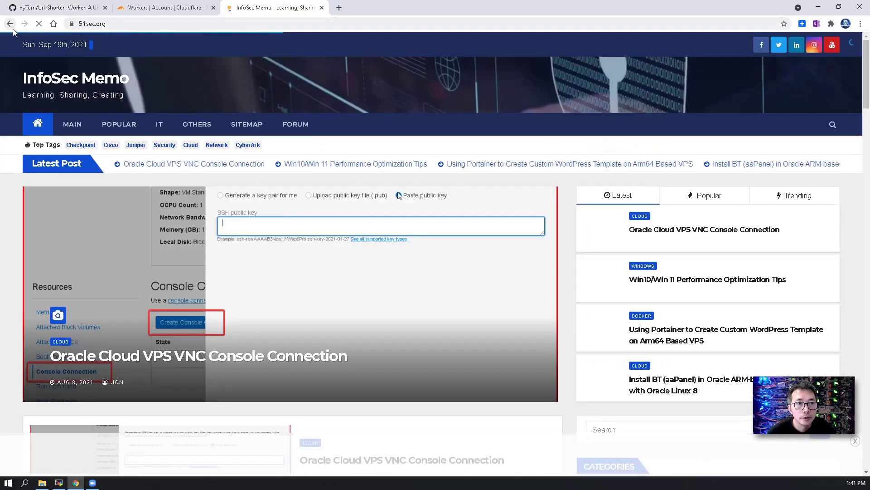
{"action": "left_click", "coordinate": [11, 25]}
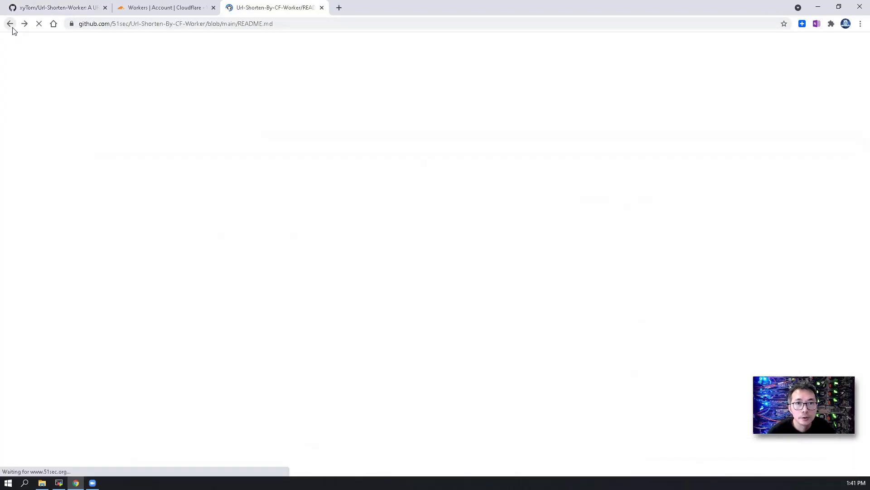
Step: Open the go.51sec.org demo link, enter the demo password, and confirm the success alert
{"action": "scroll", "coordinate": [272, 335], "scroll_direction": "down", "scroll_amount": 3}
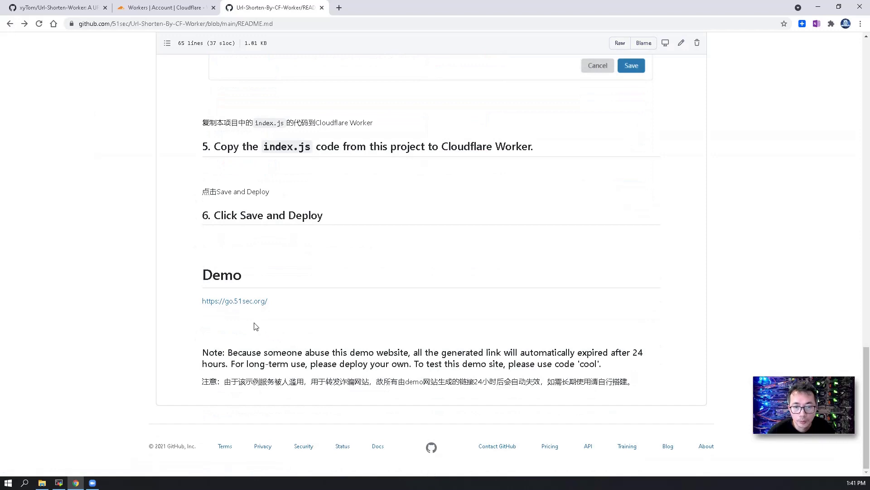
{"action": "left_click", "coordinate": [253, 301]}
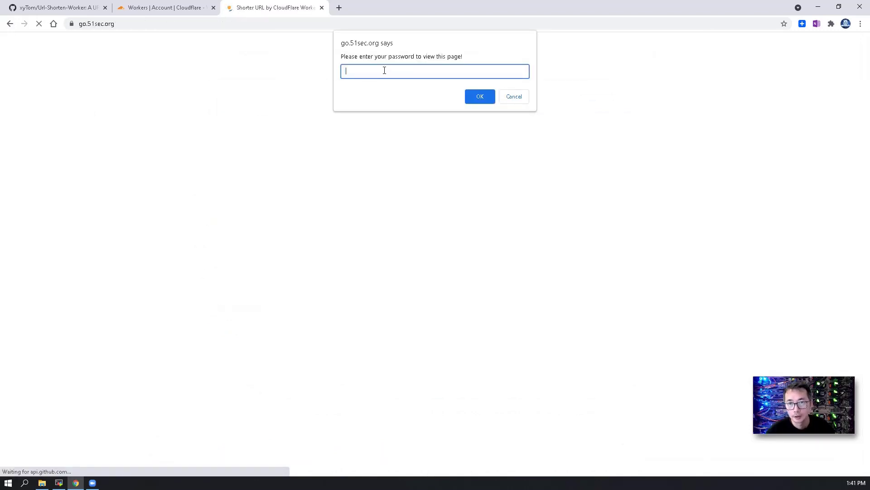
{"action": "type", "text": "cool"}
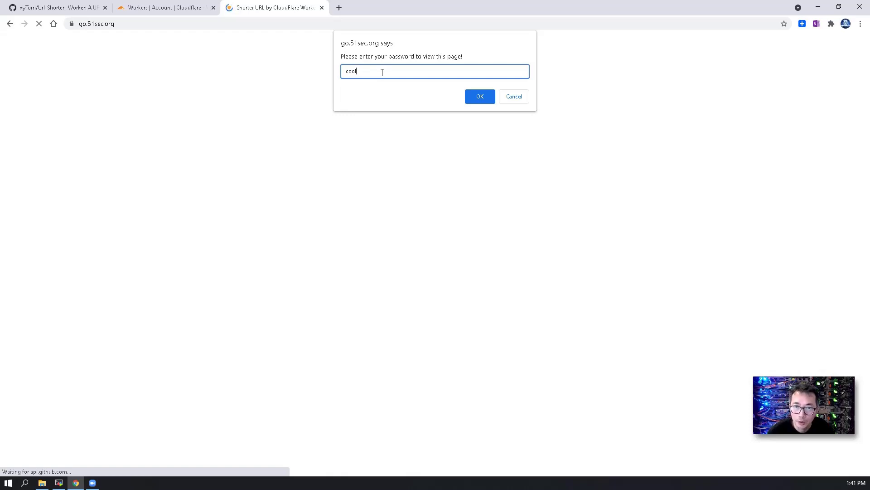
{"action": "key", "text": "Return"}
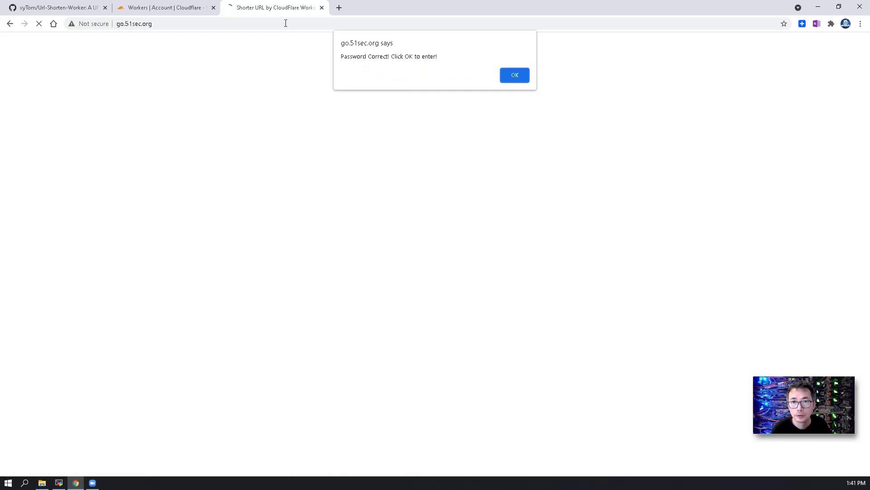
{"action": "left_click", "coordinate": [508, 78]}
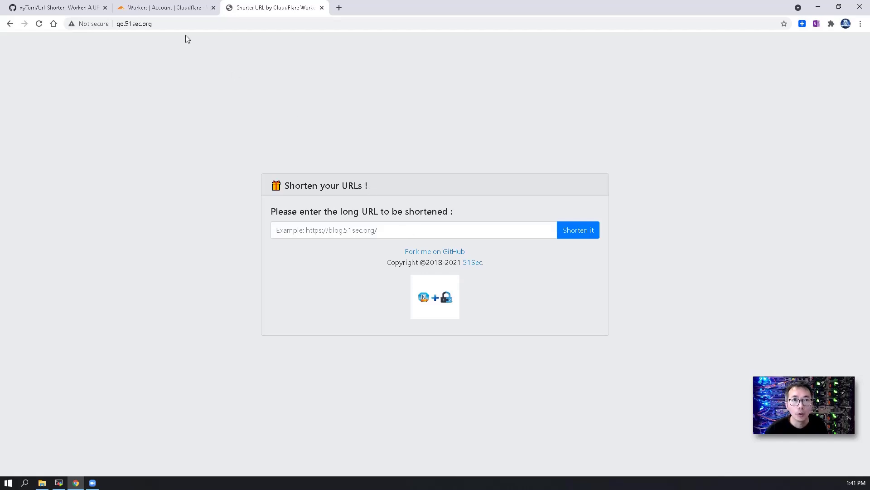
Step: Go back to the xyTom Url-Shorten-Worker README and scroll to its Workers KV namespace setup step
{"action": "left_click", "coordinate": [89, 10]}
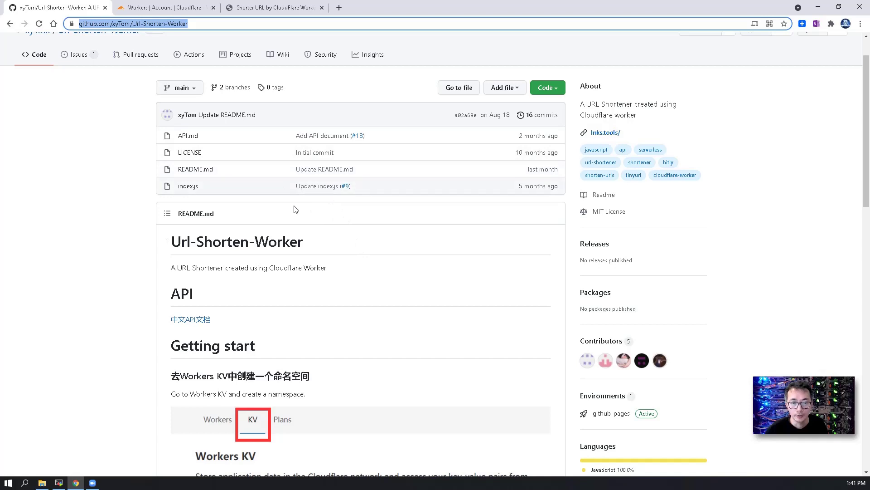
{"action": "scroll", "coordinate": [296, 210], "scroll_direction": "down", "scroll_amount": 3}
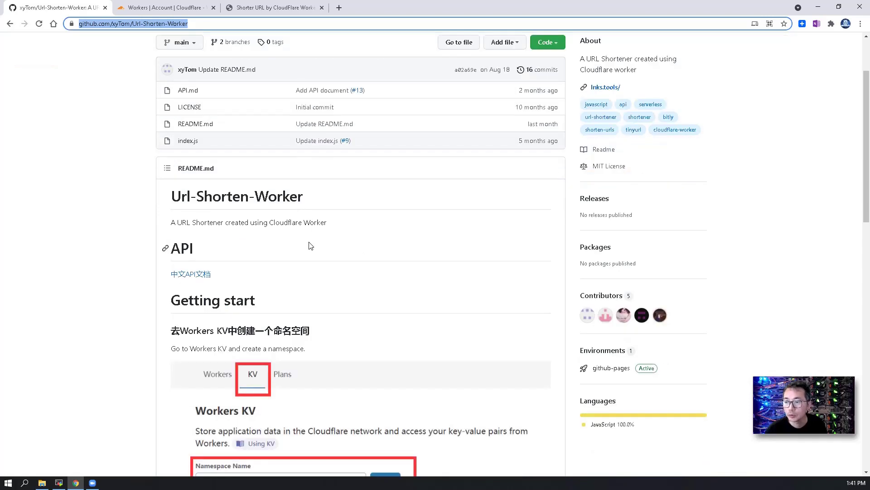